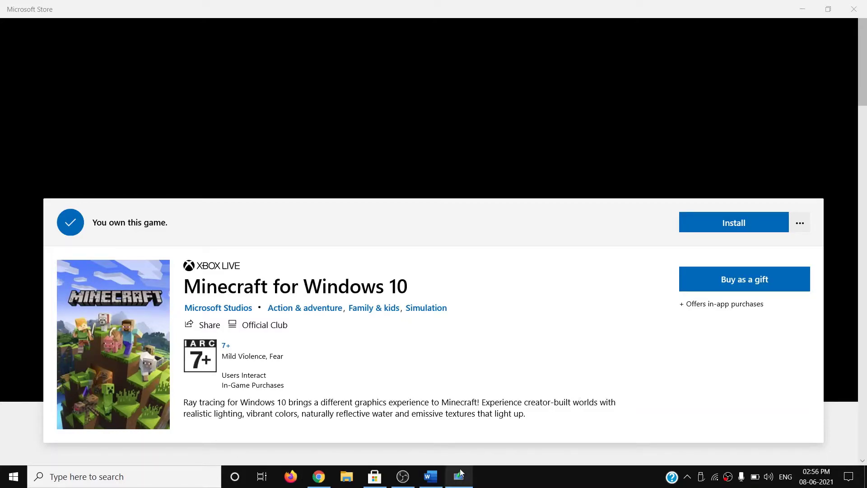
Bring the Word guide for Minecraft error 0x803F8001 to the front, showing step 1: sign out and in
{"action": "key", "text": "alt+Tab"}
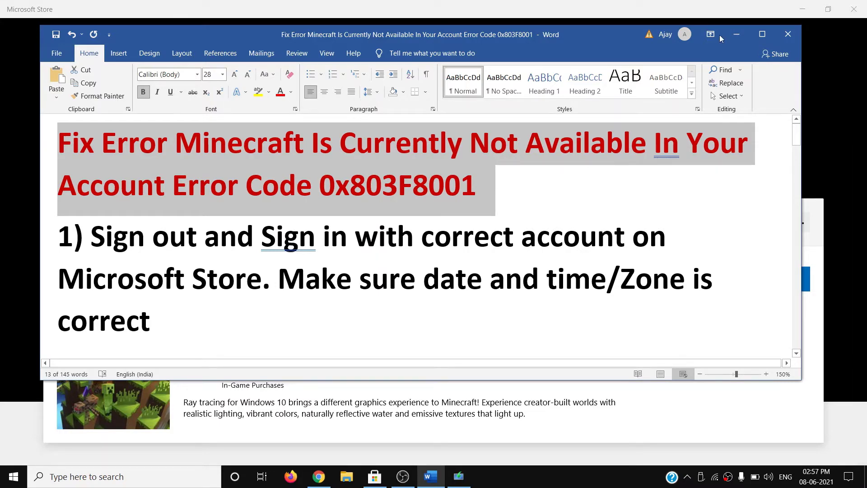
Minimize the notes and sign out of the Microsoft Store account
{"action": "left_click", "coordinate": [737, 35]}
{"action": "scroll", "coordinate": [674, 198], "scroll_direction": "up", "scroll_amount": 1}
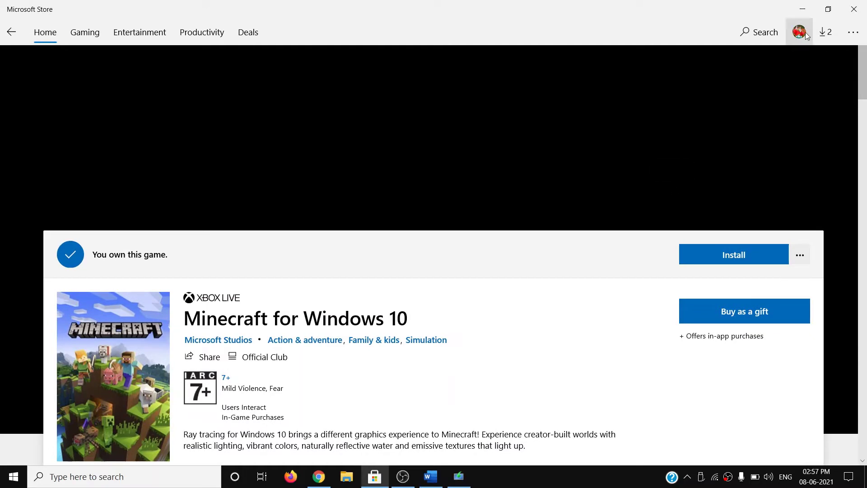
{"action": "left_click", "coordinate": [800, 39]}
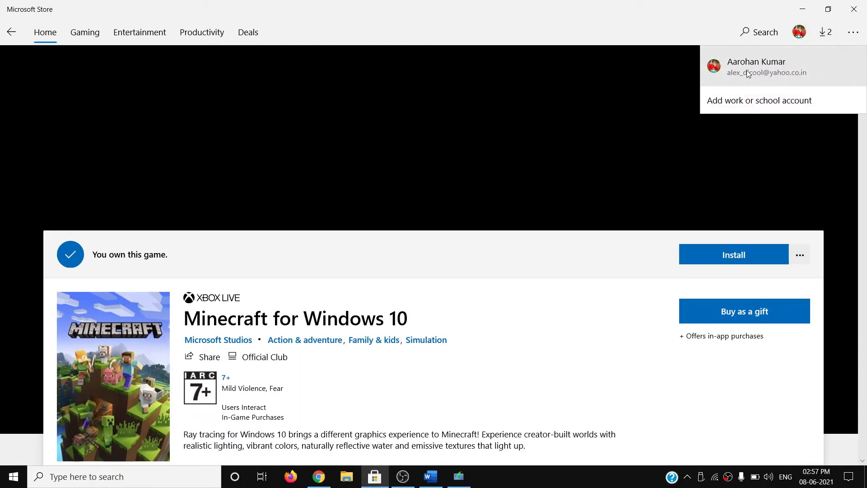
{"action": "left_click", "coordinate": [748, 77]}
{"action": "left_click", "coordinate": [362, 188]}
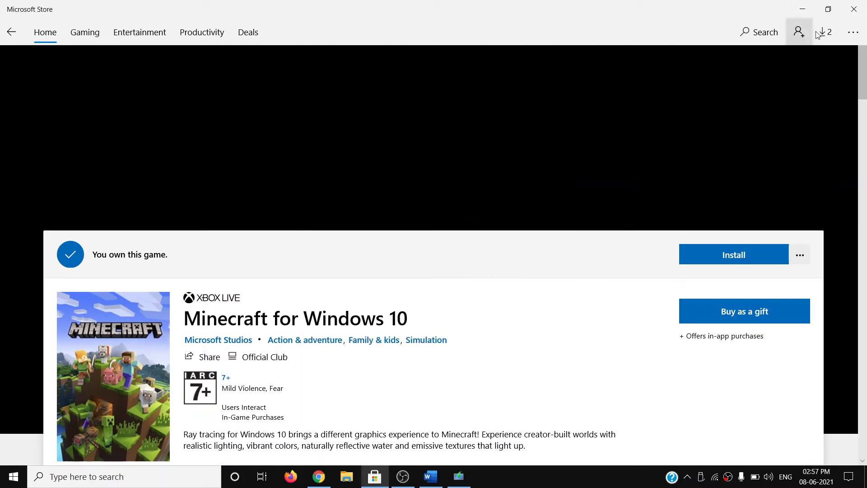
Sign back in to the Store with the same account, verifying with the PIN
{"action": "left_click", "coordinate": [799, 31]}
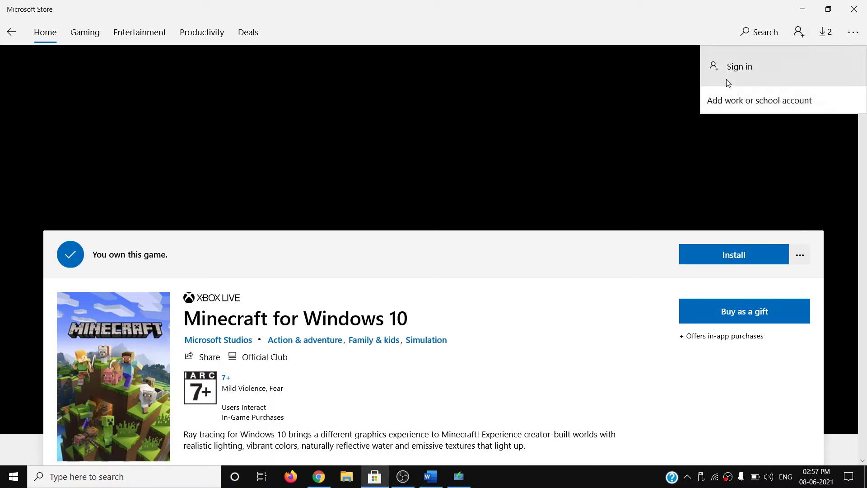
{"action": "left_click", "coordinate": [741, 65]}
{"action": "left_click", "coordinate": [492, 344]}
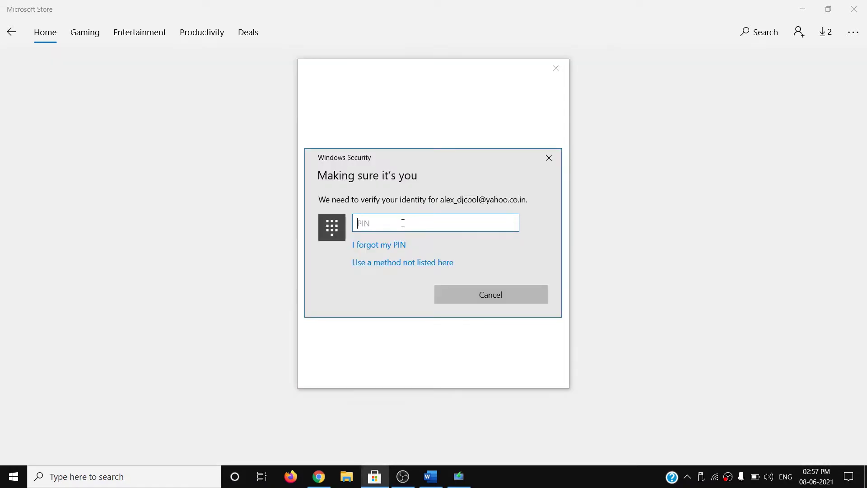
{"action": "type", "text": "••••"}
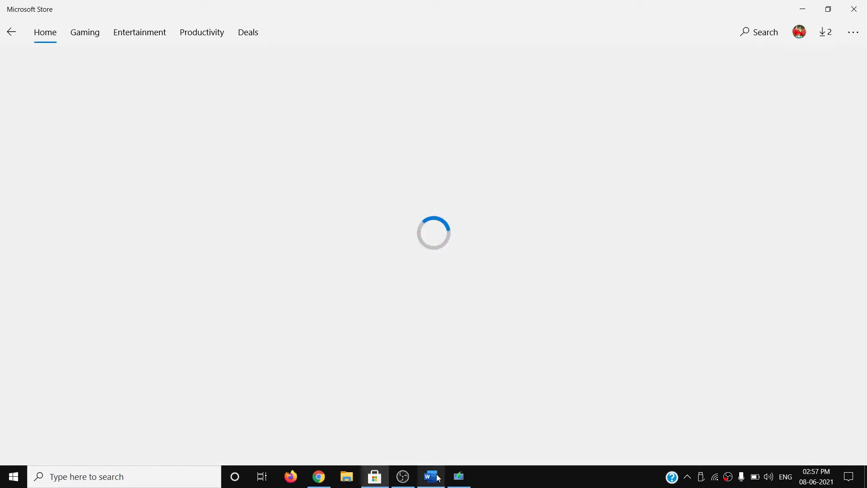
Review the 'Make sure date and time' step in the notes, then bring up the taskbar clock's menu
{"action": "left_click", "coordinate": [431, 476]}
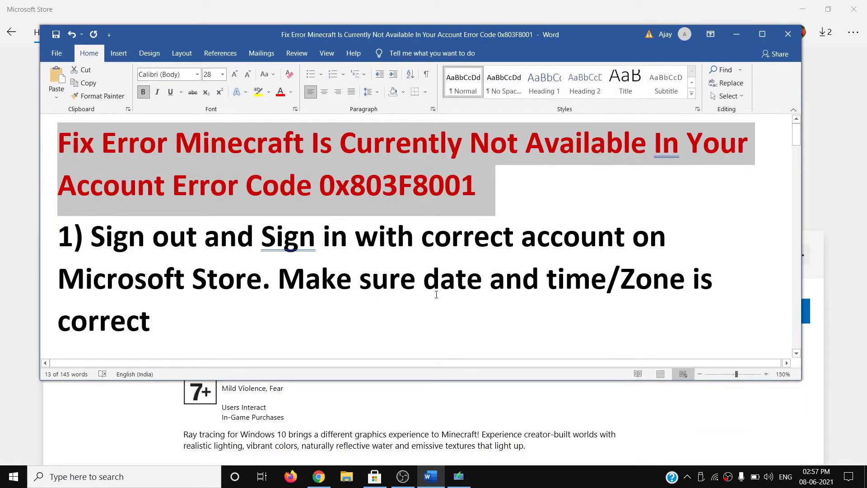
{"action": "left_click_drag", "start_coordinate": [293, 274], "coordinate": [606, 279]}
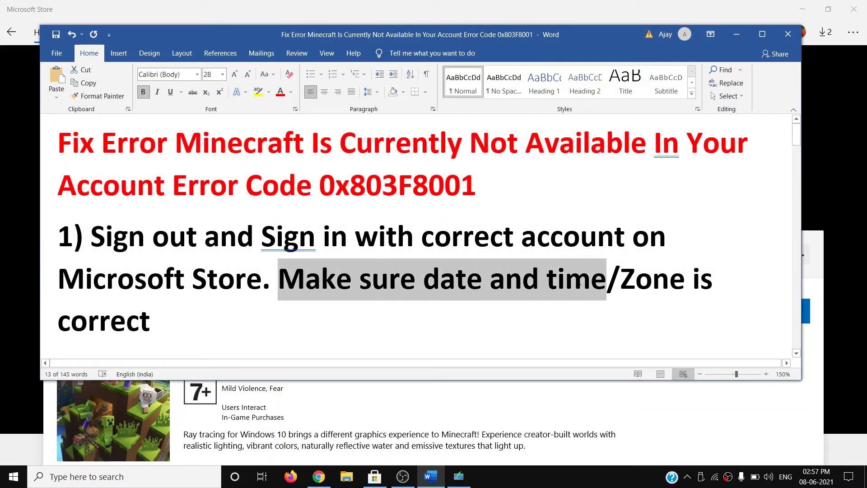
{"action": "left_click", "coordinate": [503, 326]}
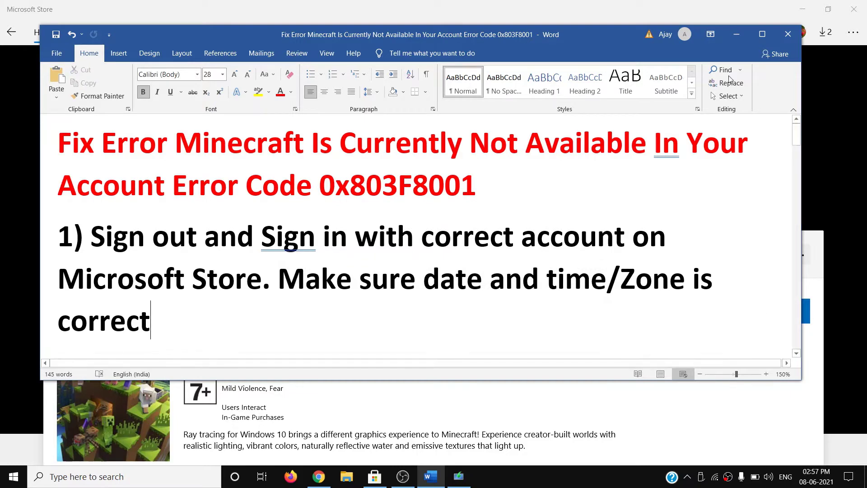
{"action": "left_click", "coordinate": [736, 34]}
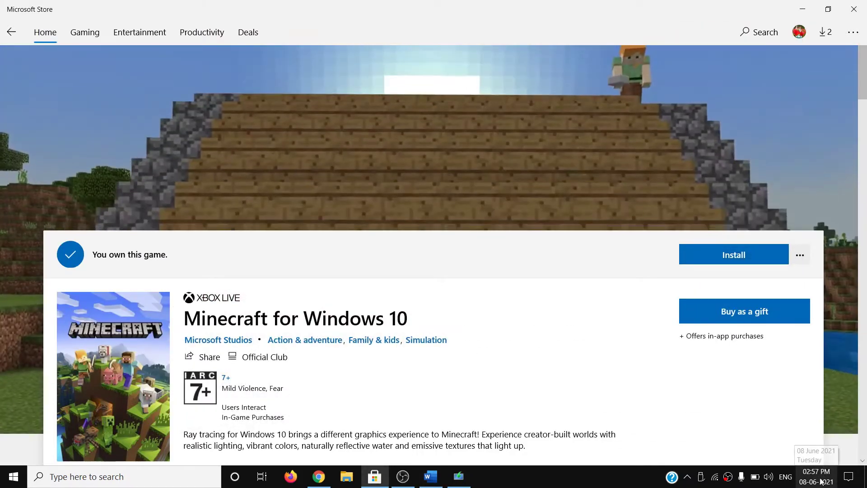
{"action": "mouse_move", "coordinate": [819, 480]}
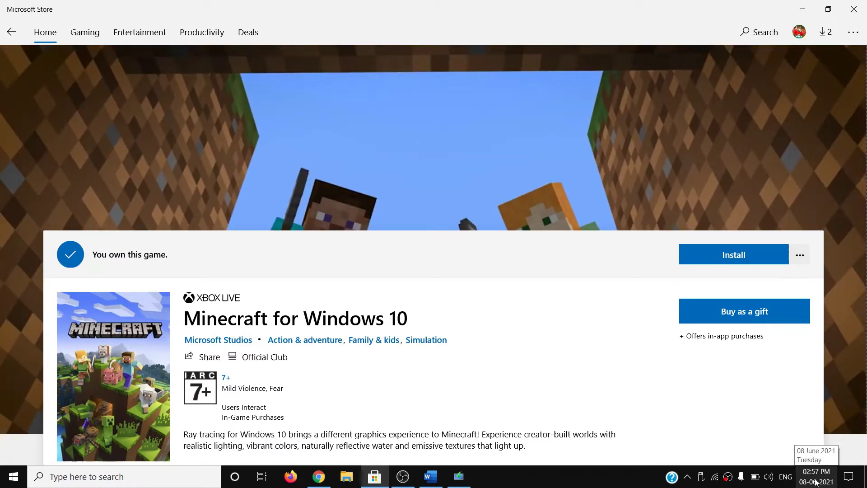
{"action": "right_click", "coordinate": [816, 482]}
Confirm time and time zone are set automatically, sync the clock, and minimize Settings
{"action": "left_click", "coordinate": [744, 192]}
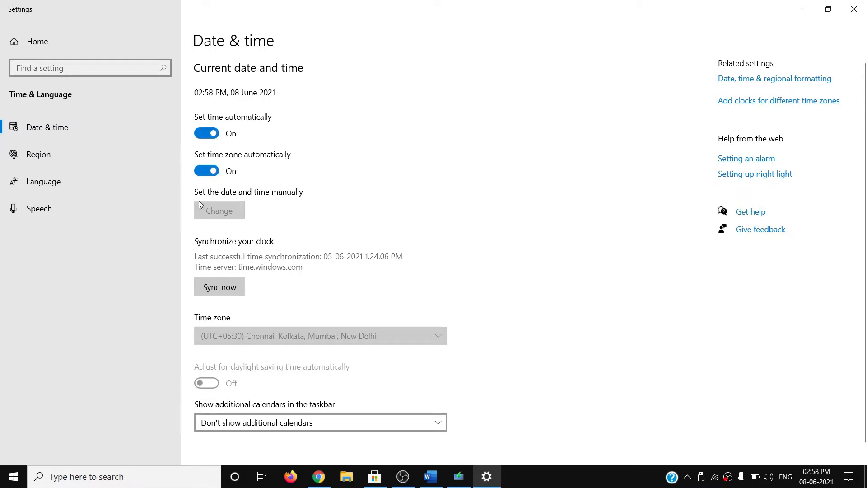
{"action": "mouse_move", "coordinate": [816, 476]}
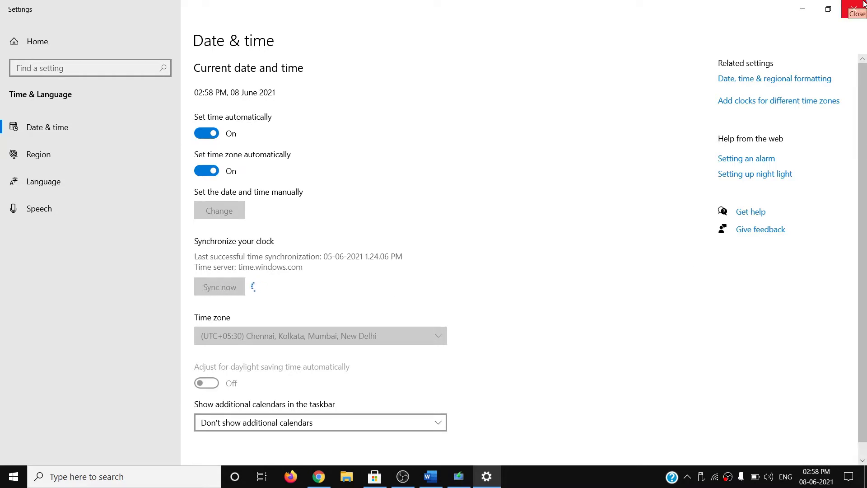
{"action": "left_click", "coordinate": [805, 13]}
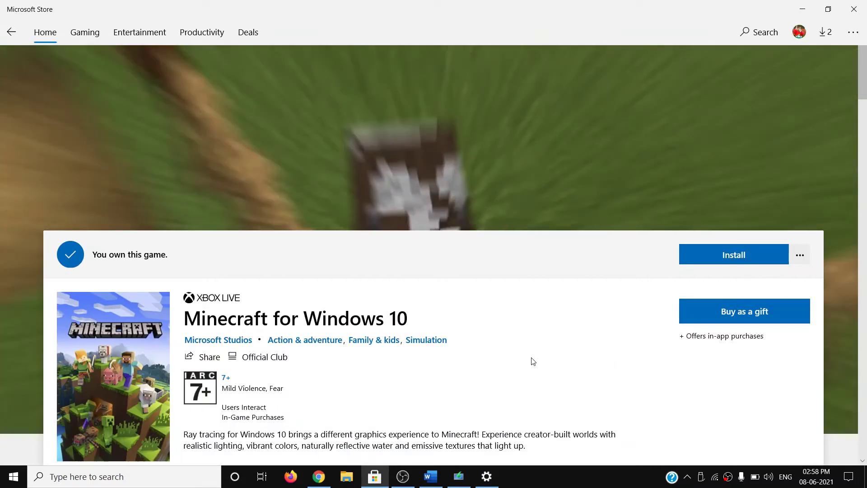
Go to Update & Security > Troubleshoot > Additional troubleshooters and expand Windows Store Apps
{"action": "key", "text": "alt+Tab"}
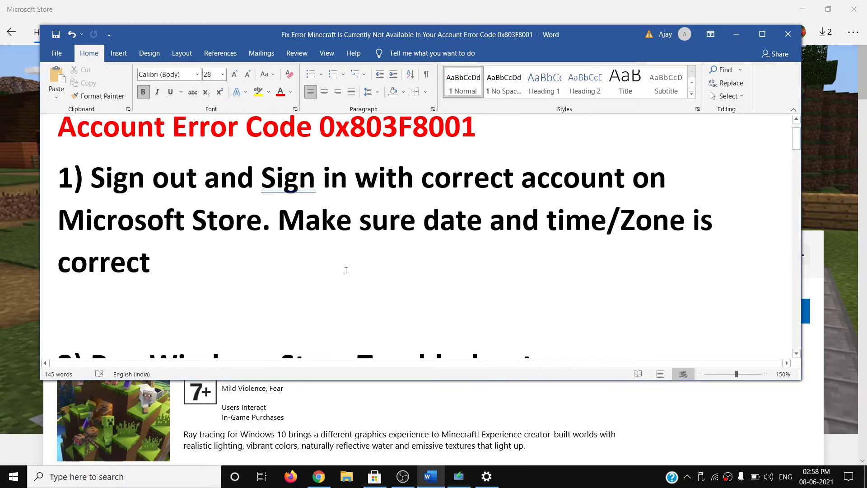
{"action": "scroll", "coordinate": [346, 270], "scroll_direction": "down", "scroll_amount": 2}
{"action": "left_click", "coordinate": [13, 476]}
{"action": "left_click", "coordinate": [14, 425]}
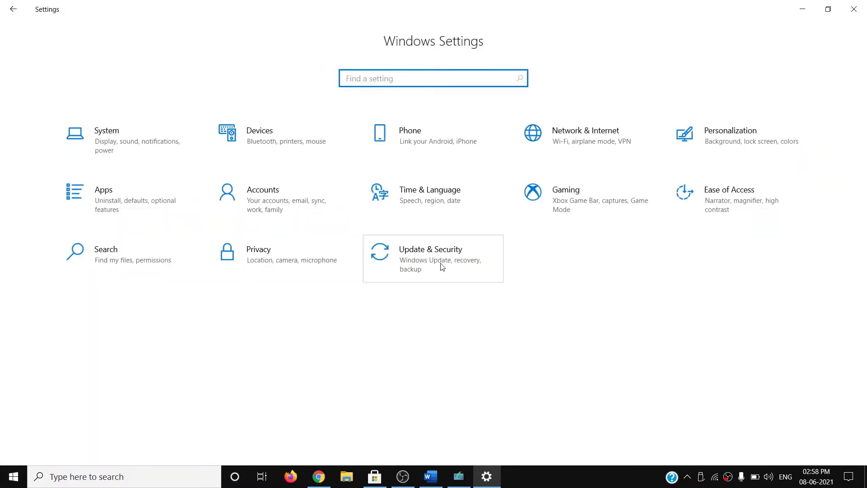
{"action": "left_click", "coordinate": [443, 267]}
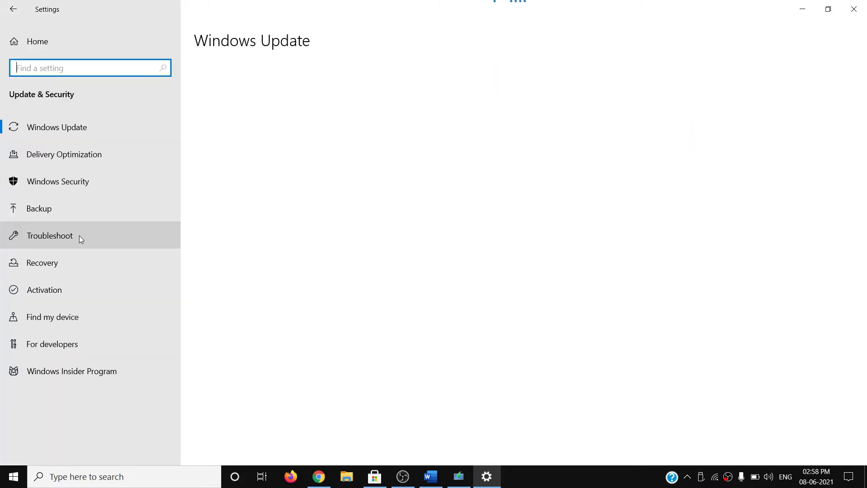
{"action": "left_click", "coordinate": [79, 235]}
{"action": "left_click", "coordinate": [227, 323]}
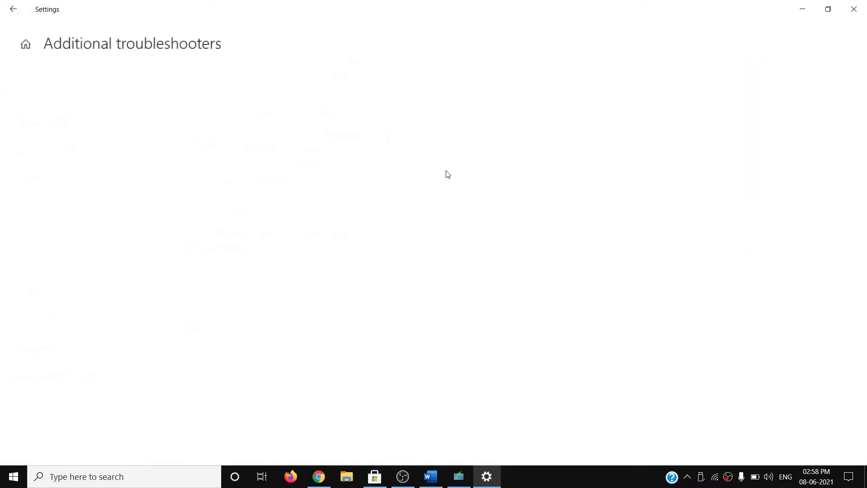
{"action": "scroll", "coordinate": [130, 147], "scroll_direction": "down", "scroll_amount": 6}
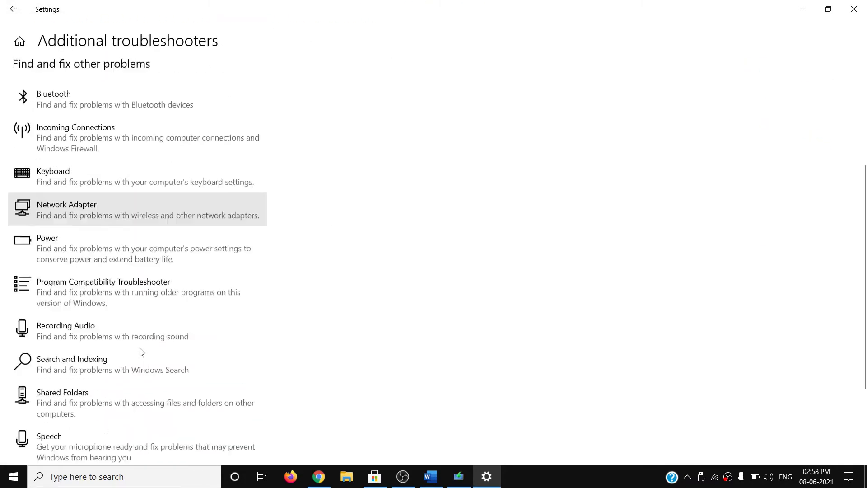
{"action": "left_click", "coordinate": [107, 421]}
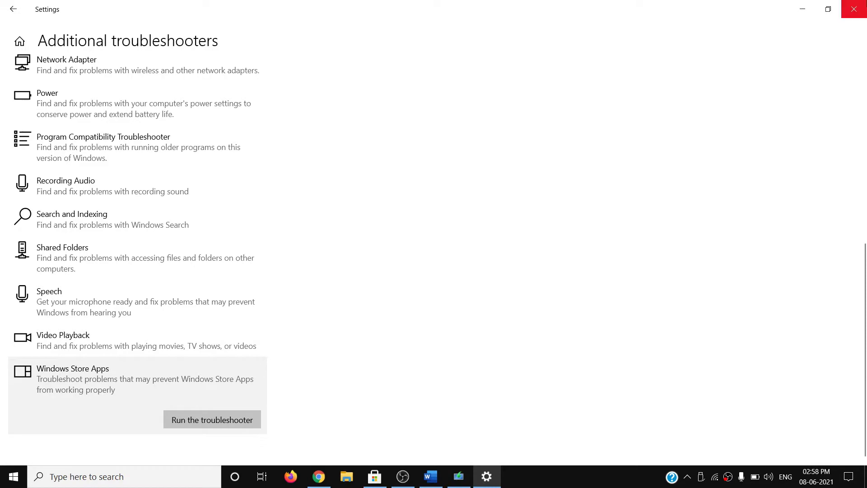
Close Settings and select 'wsreset' in the notes' Clear store cache step
{"action": "left_click", "coordinate": [853, 10]}
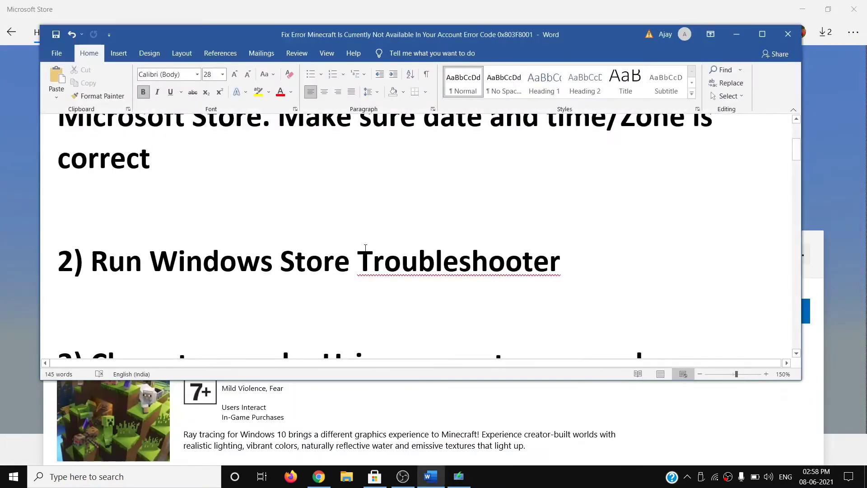
{"action": "scroll", "coordinate": [366, 248], "scroll_direction": "down", "scroll_amount": 1}
{"action": "scroll", "coordinate": [365, 248], "scroll_direction": "down", "scroll_amount": 1}
{"action": "left_click_drag", "start_coordinate": [101, 291], "coordinate": [322, 292]}
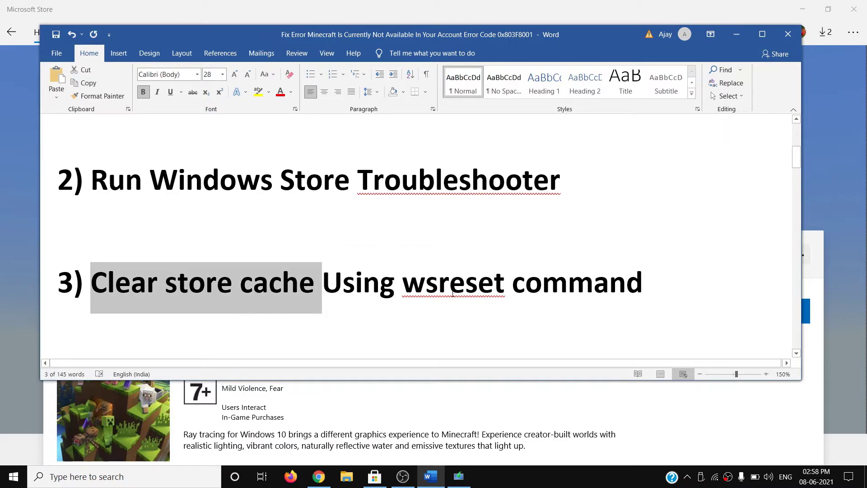
{"action": "double_click", "coordinate": [453, 293]}
{"action": "key", "text": "ctrl+c"}
Paste wsreset into Windows Search and run it as administrator to clear the Store cache
{"action": "left_click", "coordinate": [90, 478]}
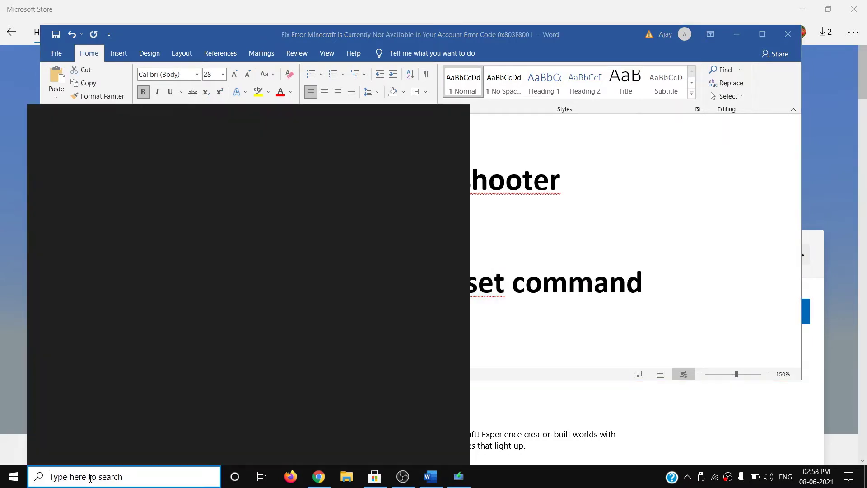
{"action": "key", "text": "ctrl+v"}
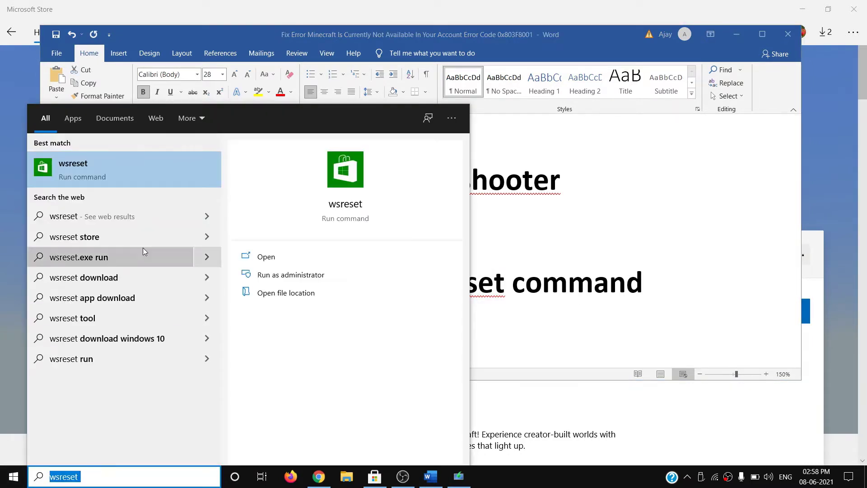
{"action": "right_click", "coordinate": [88, 171]}
{"action": "left_click", "coordinate": [161, 184]}
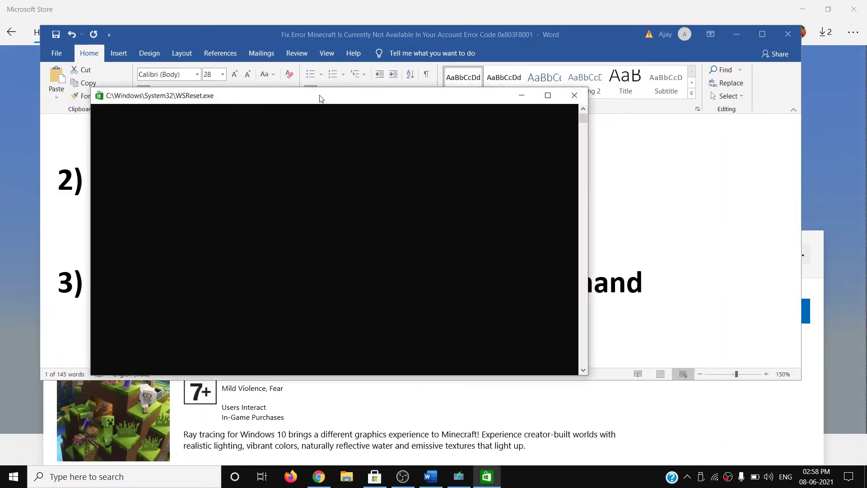
{"action": "left_click_drag", "start_coordinate": [321, 98], "coordinate": [420, 117]}
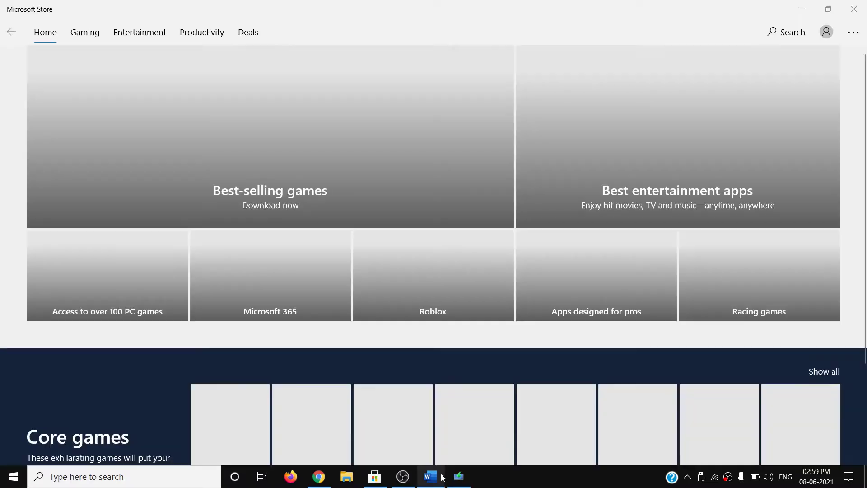
Check in Update & Security that Windows reports up to date, with 21H1 offered, then close Settings
{"action": "left_click", "coordinate": [442, 477]}
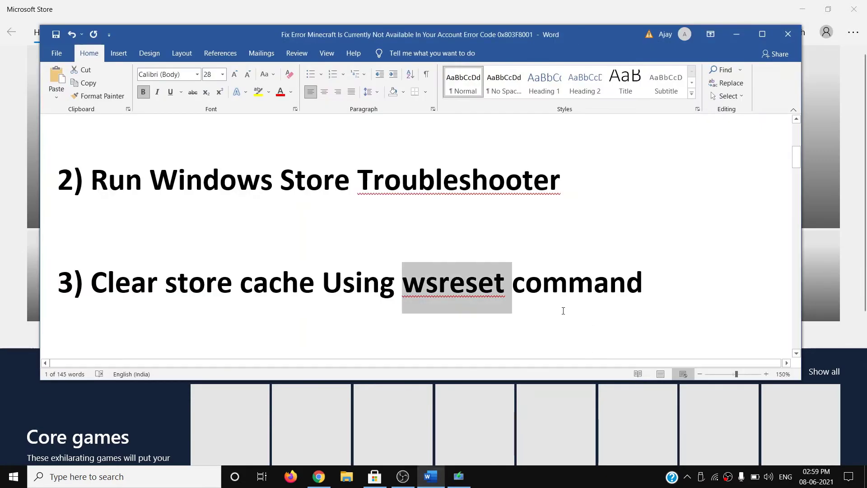
{"action": "scroll", "coordinate": [419, 293], "scroll_direction": "down", "scroll_amount": 3}
{"action": "scroll", "coordinate": [414, 293], "scroll_direction": "down", "scroll_amount": 1}
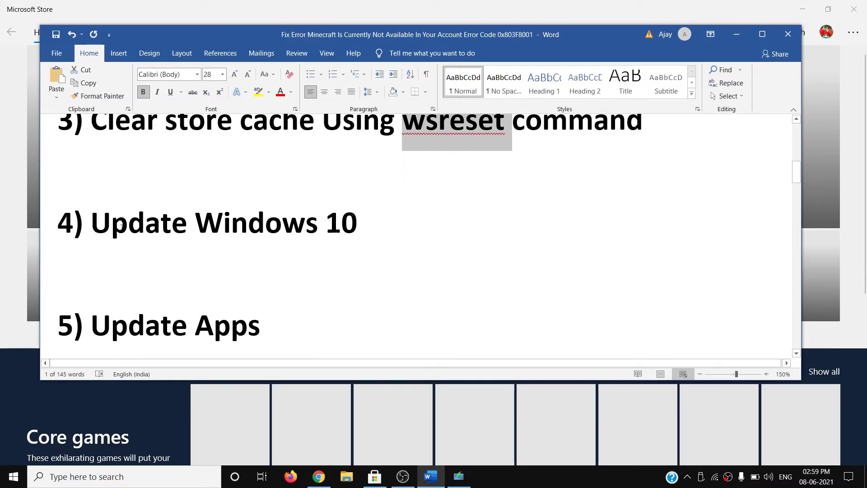
{"action": "left_click_drag", "start_coordinate": [92, 228], "coordinate": [345, 248]}
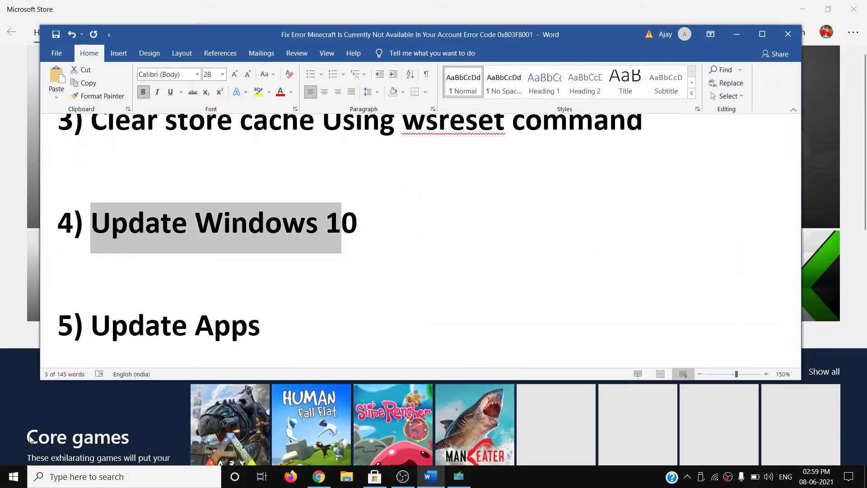
{"action": "left_click", "coordinate": [14, 479]}
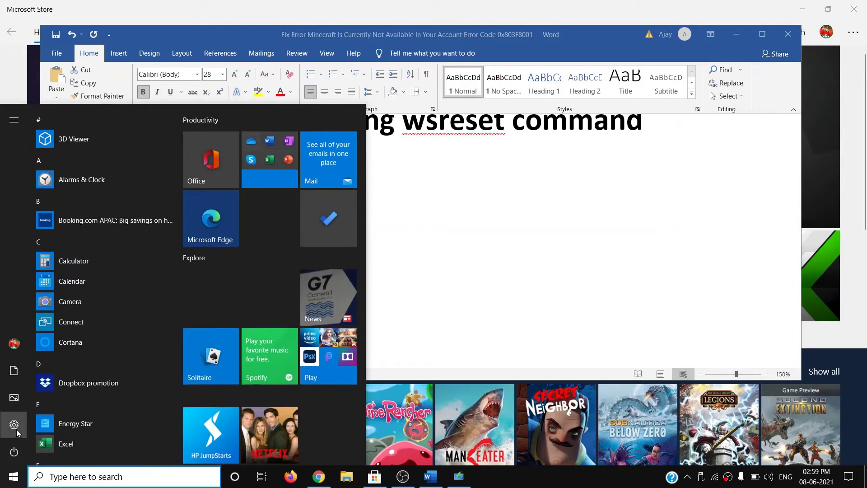
{"action": "left_click", "coordinate": [14, 425]}
{"action": "left_click", "coordinate": [457, 261]}
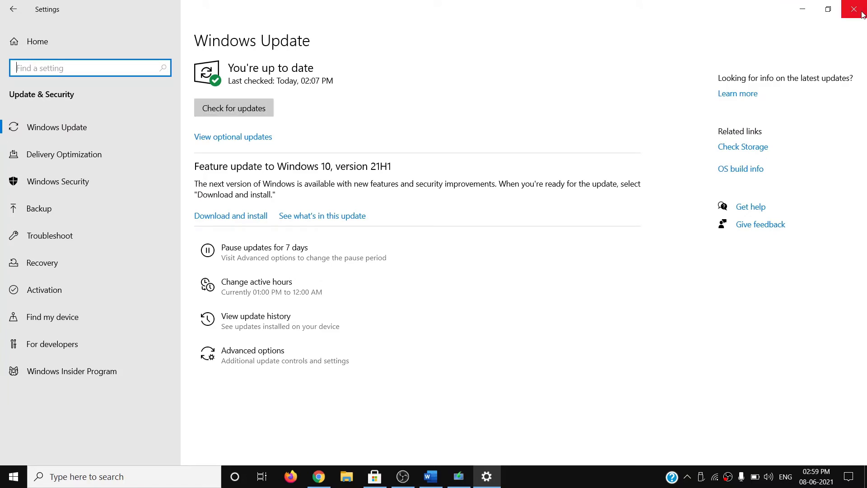
{"action": "left_click", "coordinate": [863, 15]}
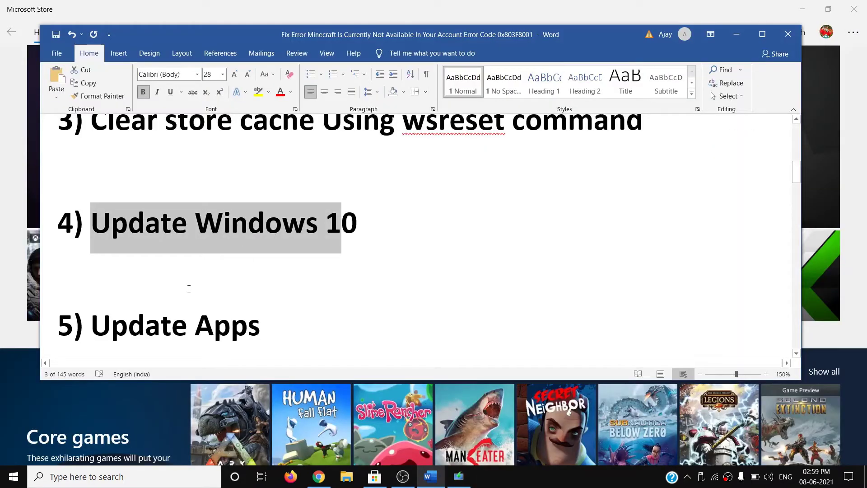
Open the Store's Downloads and updates page from the See more menu, then minimize the Store
{"action": "left_click_drag", "start_coordinate": [92, 326], "coordinate": [260, 326]}
{"action": "left_click", "coordinate": [570, 16]}
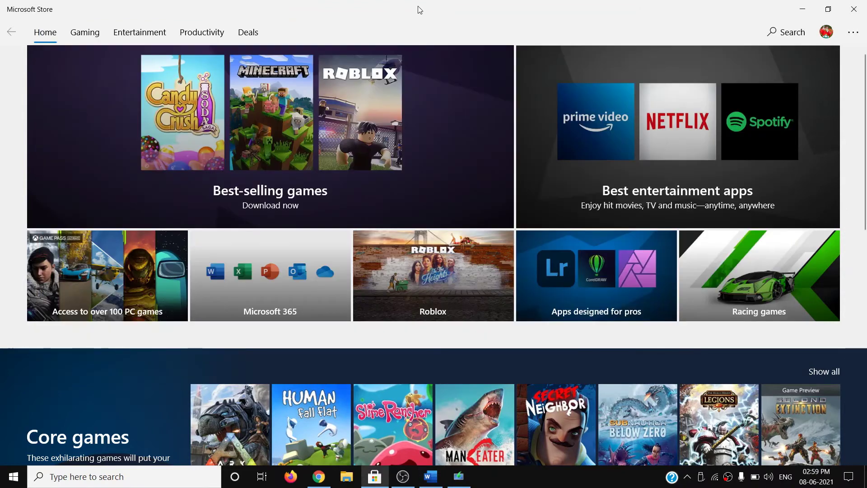
{"action": "left_click", "coordinate": [858, 36]}
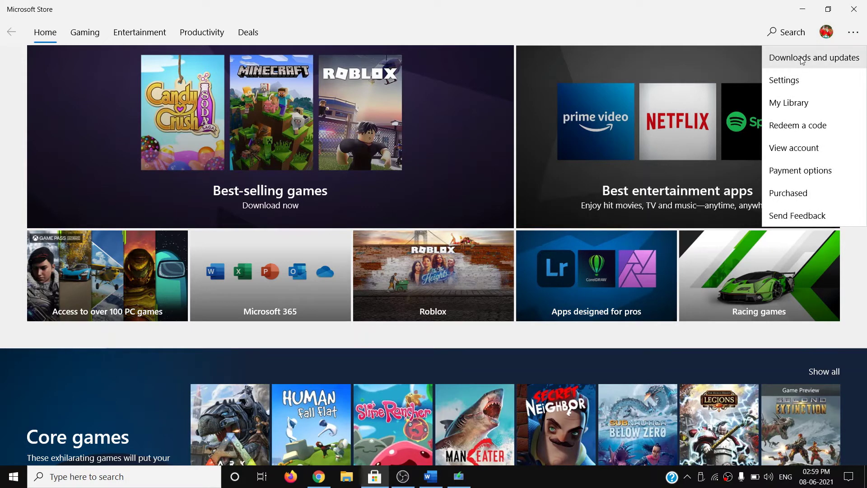
{"action": "left_click", "coordinate": [802, 60]}
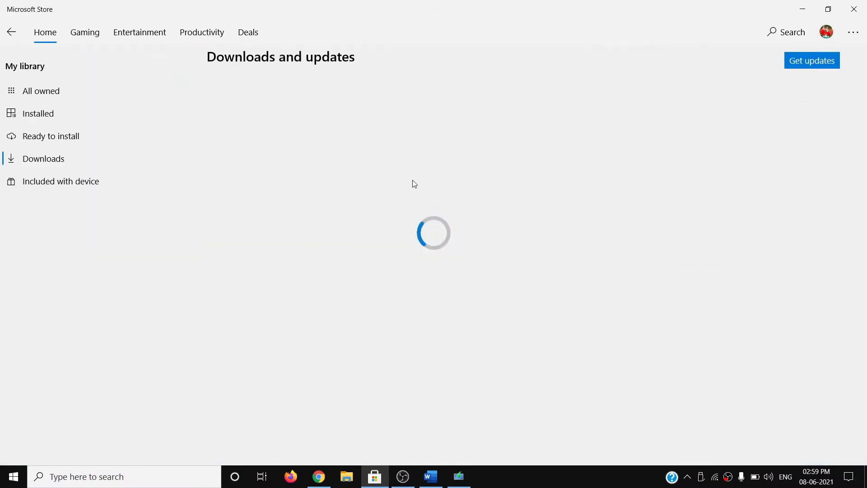
{"action": "left_click", "coordinate": [805, 11]}
{"action": "scroll", "coordinate": [315, 265], "scroll_direction": "down", "scroll_amount": 4}
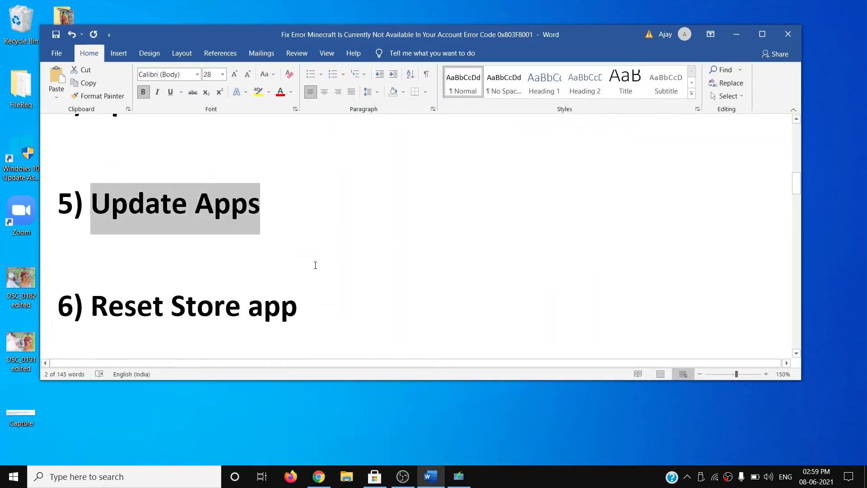
Open Apps & features in Settings and search the installed apps for 'store'
{"action": "left_click_drag", "start_coordinate": [145, 263], "coordinate": [294, 271]}
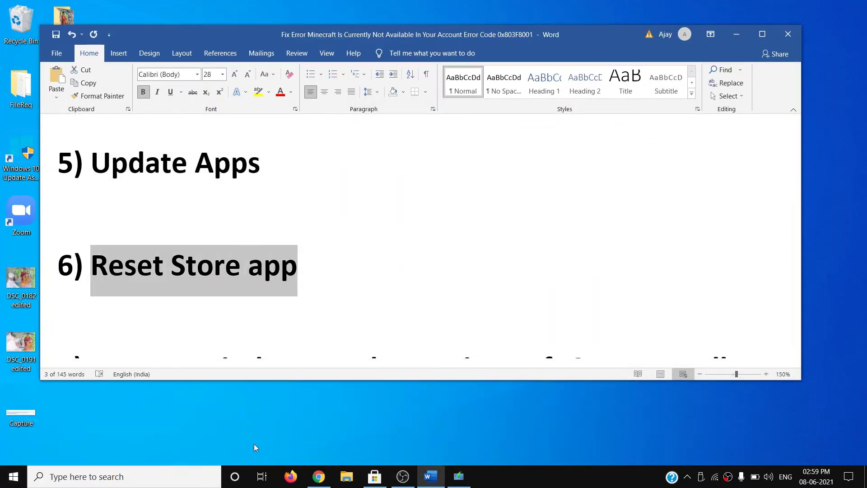
{"action": "left_click", "coordinate": [23, 479]}
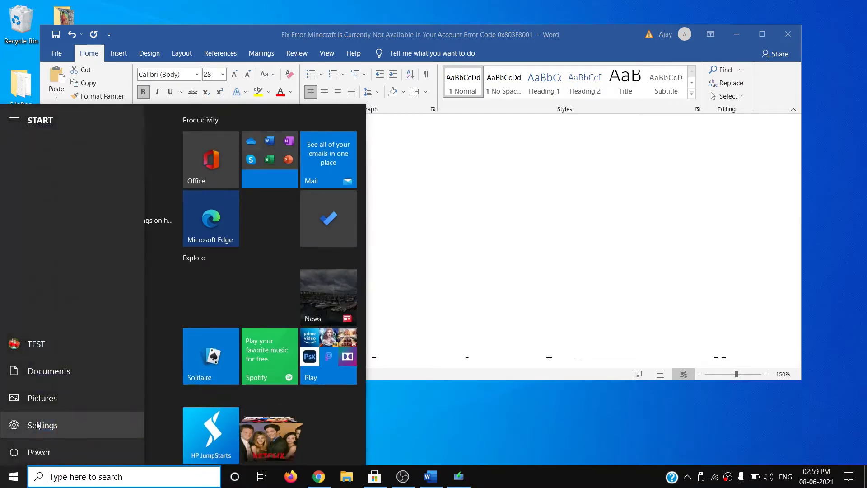
{"action": "left_click", "coordinate": [14, 424]}
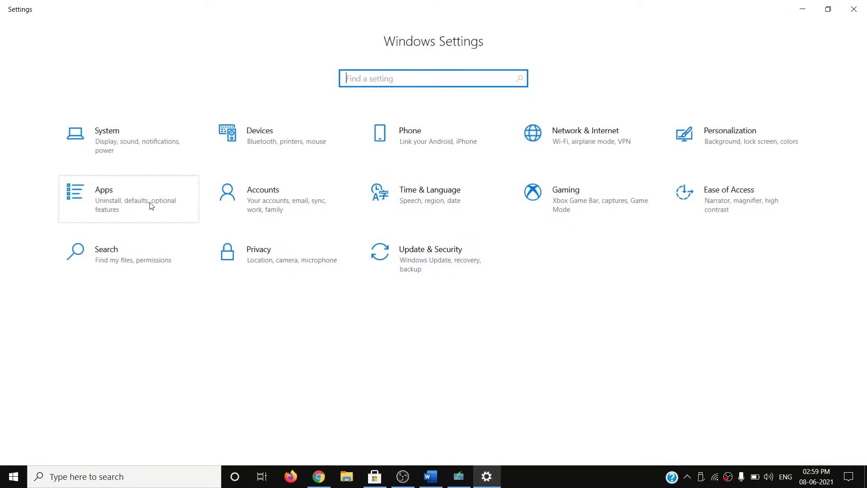
{"action": "left_click", "coordinate": [151, 201]}
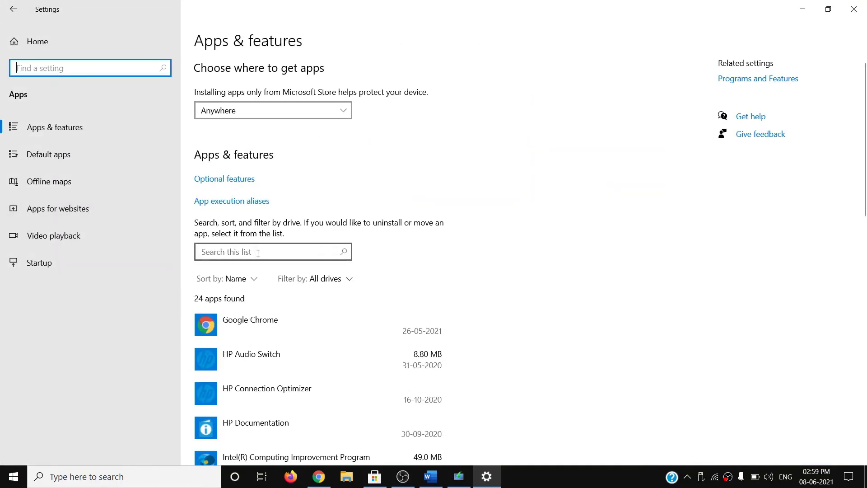
{"action": "left_click", "coordinate": [258, 253]}
{"action": "type", "text": "store"}
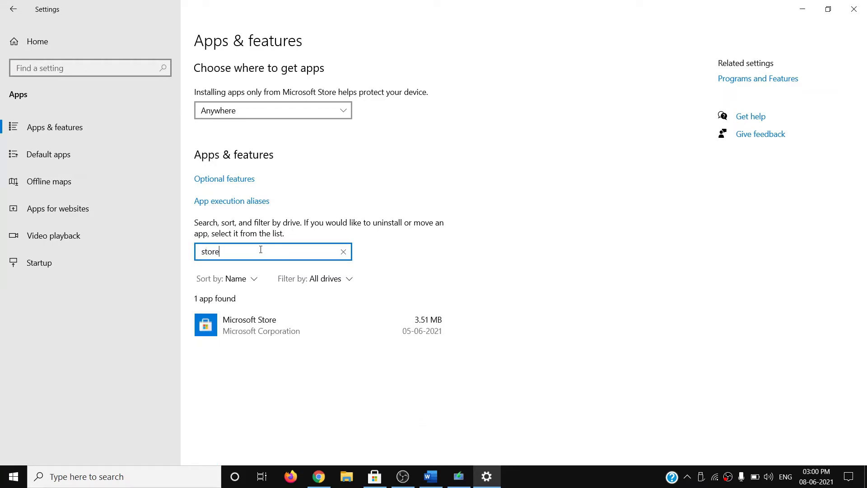
Reset the Microsoft Store app from its Advanced options, confirming the reset
{"action": "left_click", "coordinate": [329, 332]}
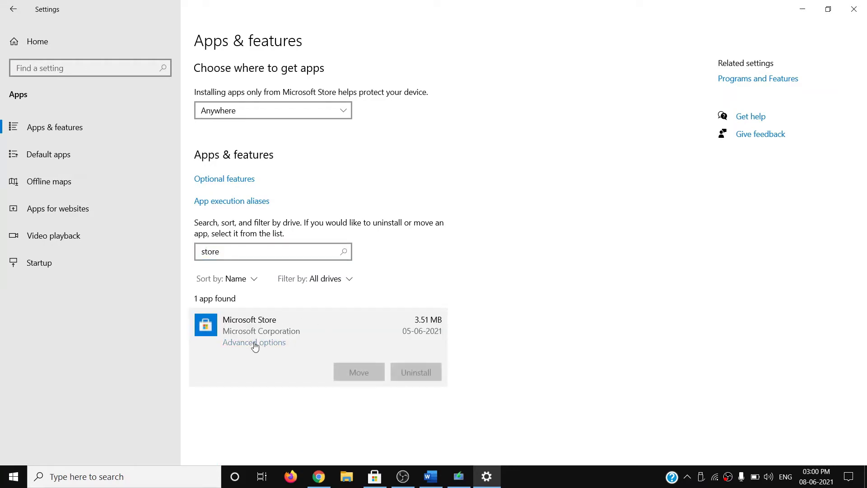
{"action": "left_click", "coordinate": [256, 343]}
{"action": "scroll", "coordinate": [177, 323], "scroll_direction": "down", "scroll_amount": 5}
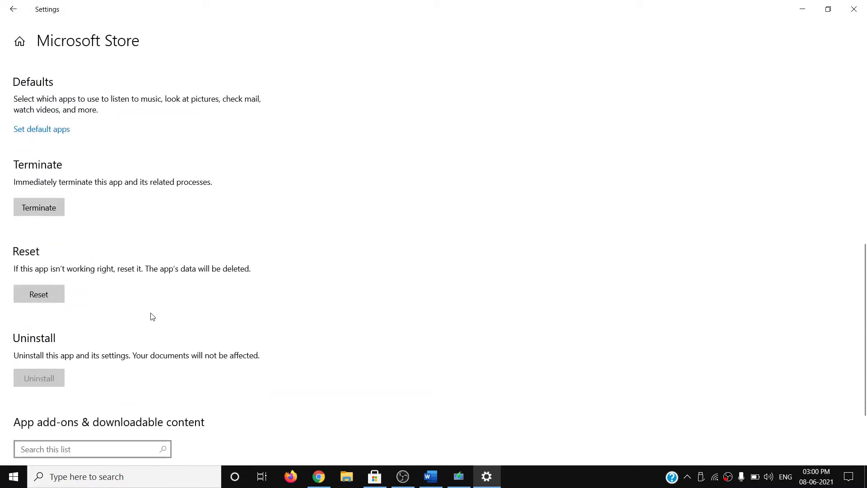
{"action": "left_click", "coordinate": [42, 297]}
{"action": "left_click", "coordinate": [131, 265]}
{"action": "left_click", "coordinate": [432, 476]}
{"action": "scroll", "coordinate": [310, 252], "scroll_direction": "down", "scroll_amount": 4}
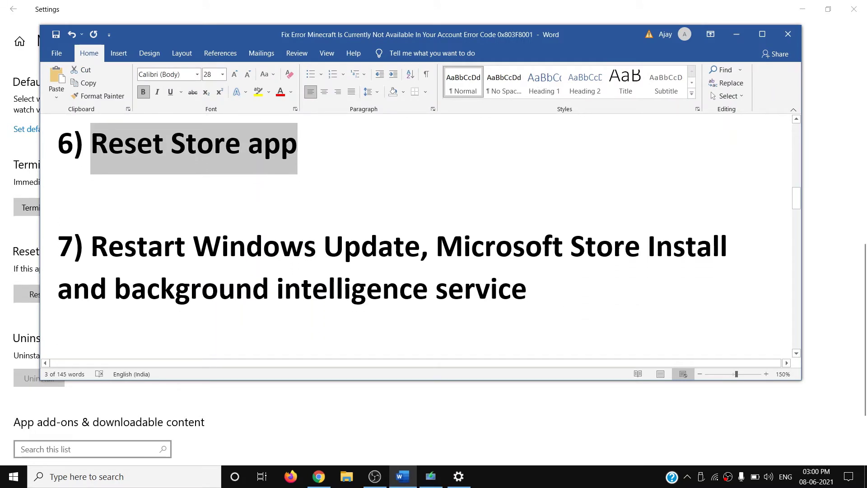
Launch the Services app by searching 'service' and jump to the W entries
{"action": "left_click", "coordinate": [70, 478]}
{"action": "type", "text": "services"}
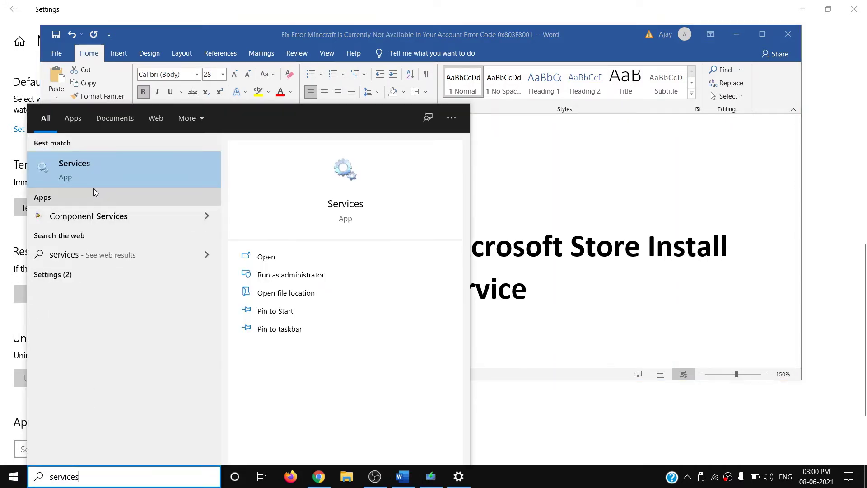
{"action": "left_click", "coordinate": [94, 175]}
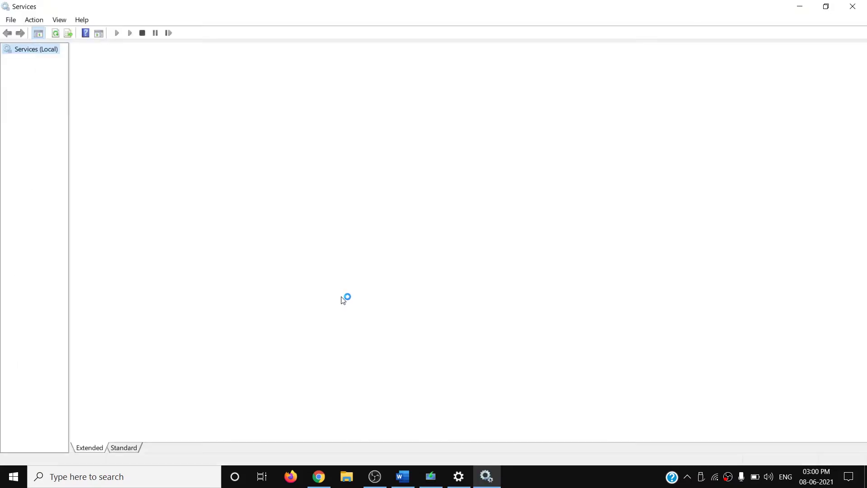
{"action": "left_click", "coordinate": [296, 300]}
{"action": "key", "text": "w"}
{"action": "scroll", "coordinate": [290, 323], "scroll_direction": "down", "scroll_amount": 5}
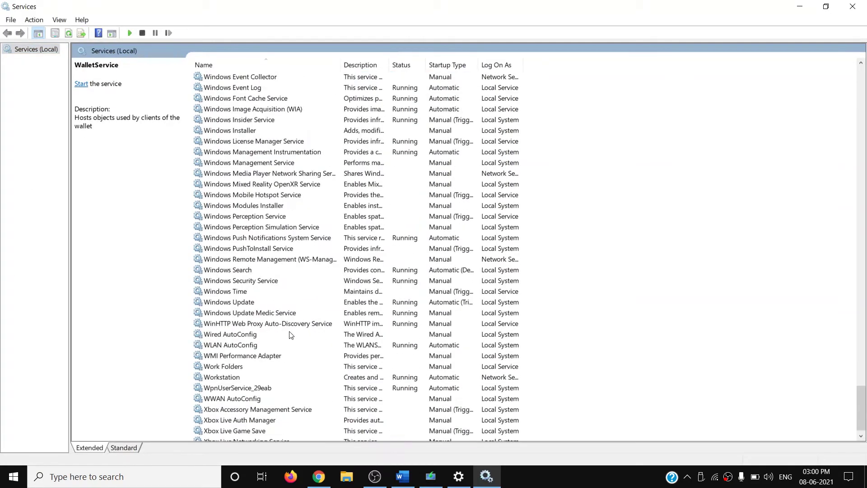
Confirm Windows Update's startup type is Automatic, then restart the Windows Update service
{"action": "left_click", "coordinate": [233, 293]}
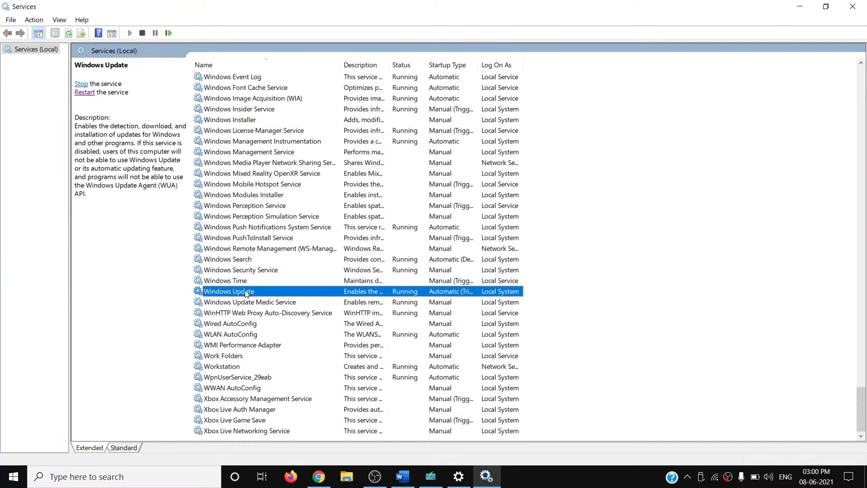
{"action": "double_click", "coordinate": [246, 294]}
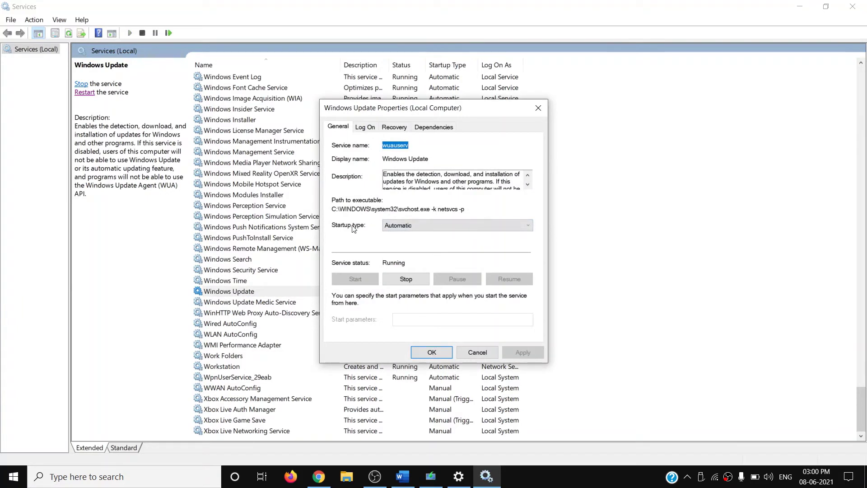
{"action": "left_click", "coordinate": [402, 231]}
{"action": "left_click", "coordinate": [427, 353]}
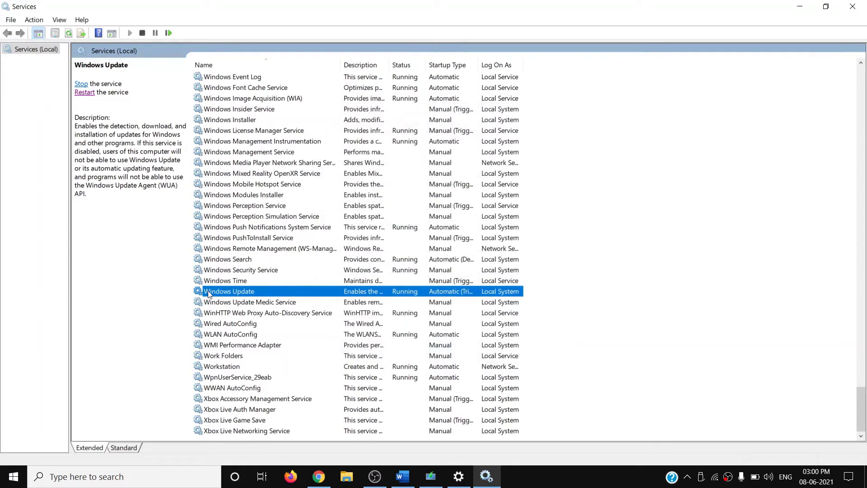
{"action": "left_click", "coordinate": [81, 85]}
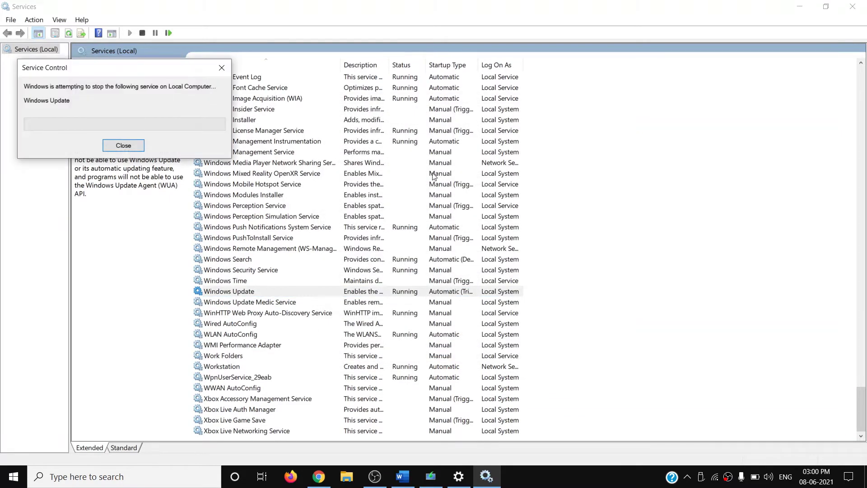
{"action": "left_click", "coordinate": [282, 239]}
Set Microsoft Store Install Service to Automatic startup and restart it
{"action": "key", "text": "m"}
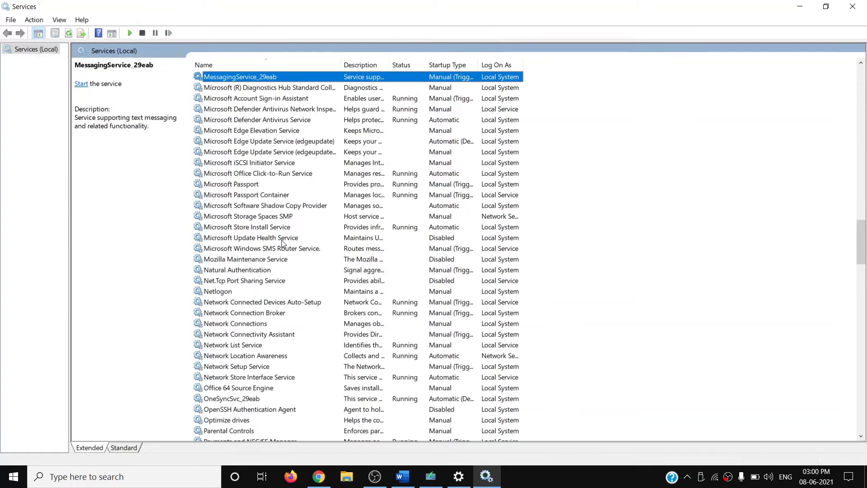
{"action": "left_click", "coordinate": [237, 226]}
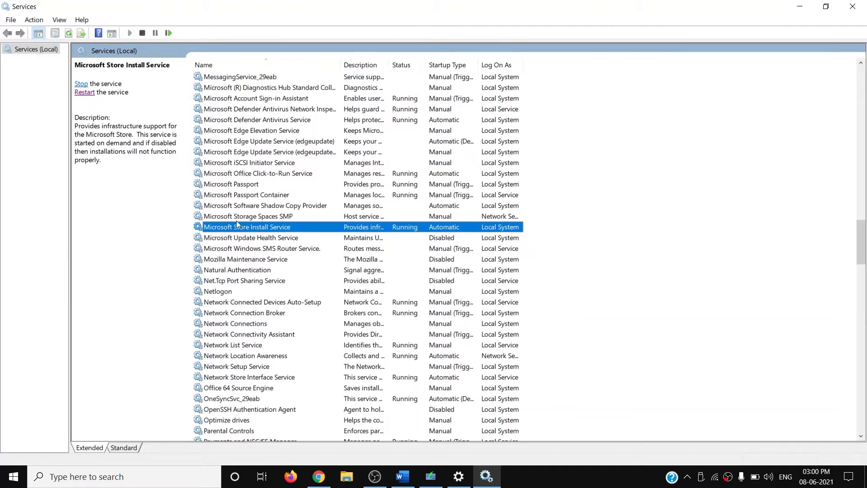
{"action": "double_click", "coordinate": [269, 232]}
{"action": "left_click", "coordinate": [409, 225]}
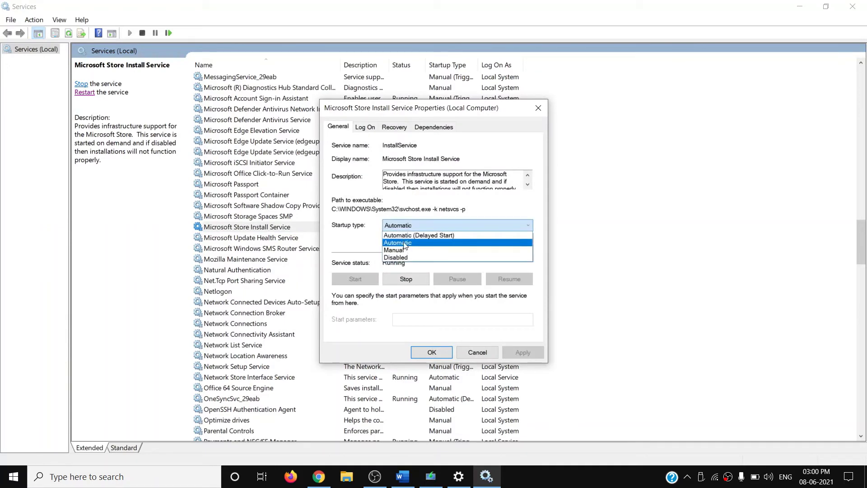
{"action": "left_click", "coordinate": [405, 244]}
{"action": "left_click", "coordinate": [522, 352]}
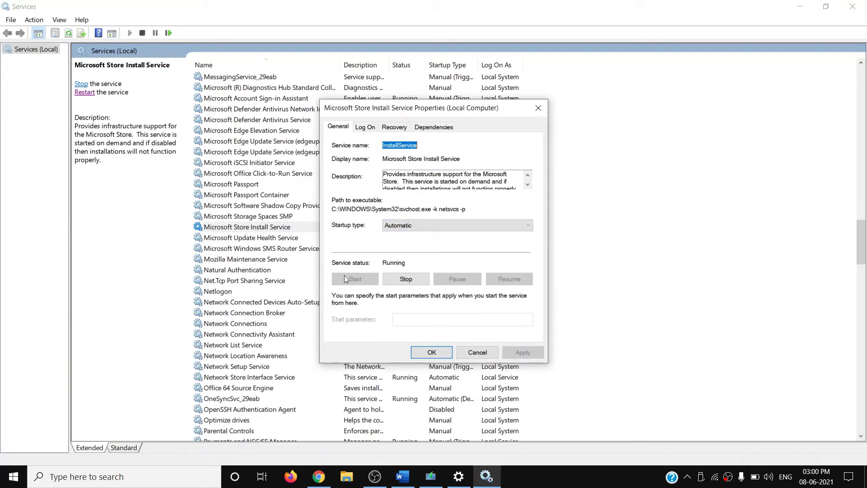
{"action": "left_click", "coordinate": [431, 352]}
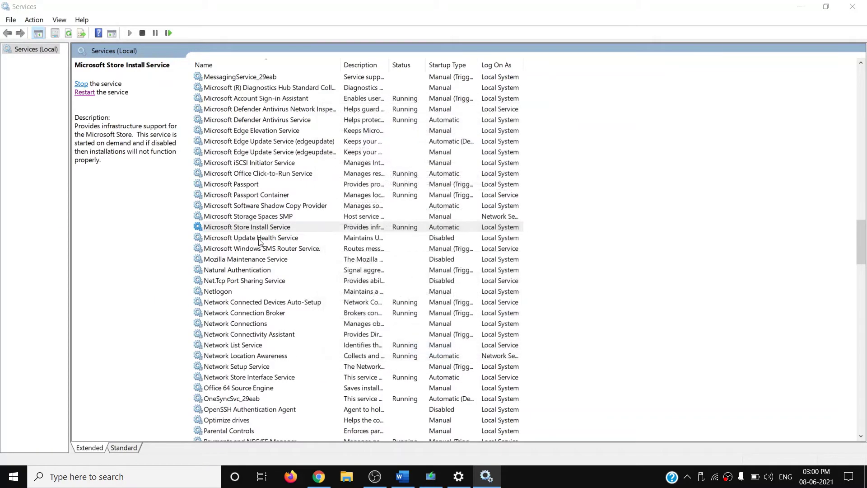
{"action": "left_click", "coordinate": [85, 92]}
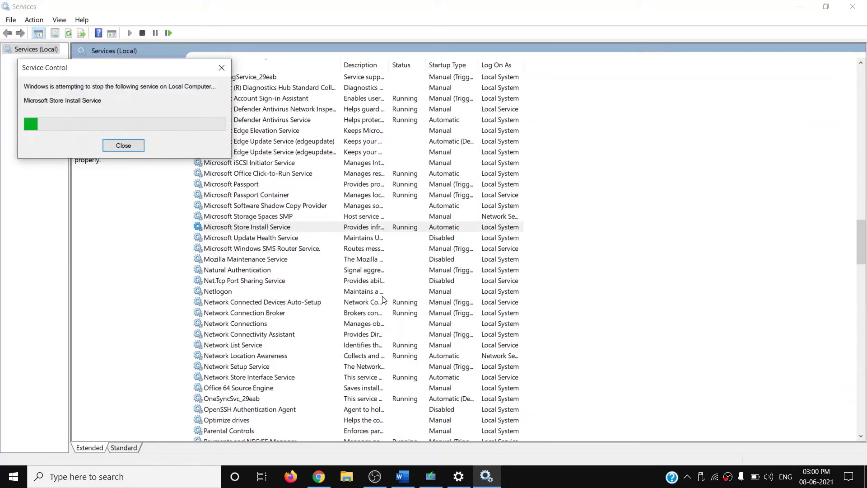
Change Background Intelligent Transfer Service from Delayed Start to Automatic and restart it
{"action": "left_click", "coordinate": [281, 281]}
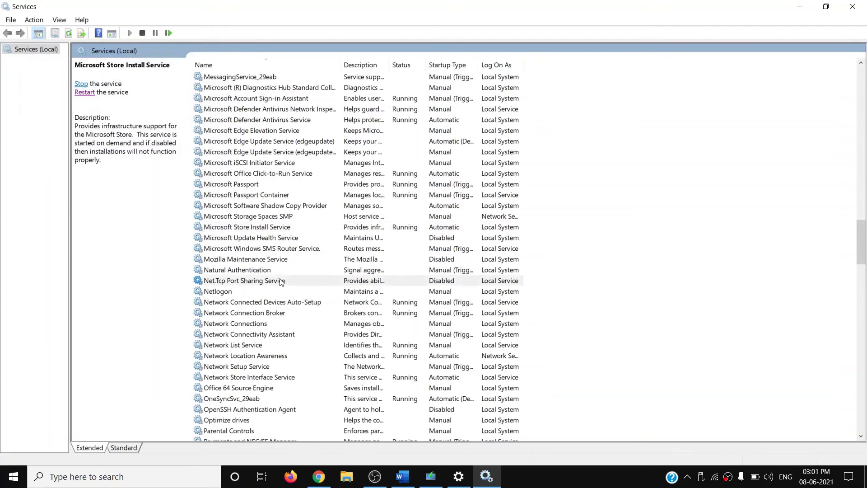
{"action": "key", "text": "b"}
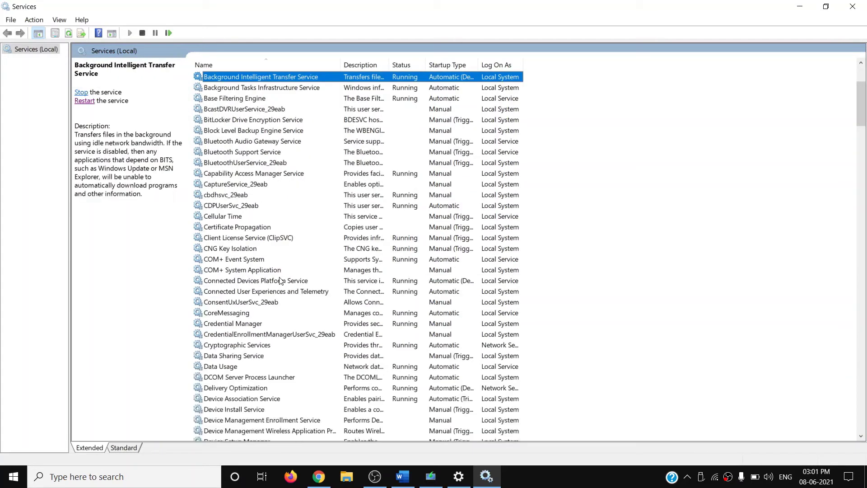
{"action": "double_click", "coordinate": [277, 79]}
{"action": "left_click", "coordinate": [416, 224]}
{"action": "left_click", "coordinate": [412, 246]}
{"action": "left_click", "coordinate": [523, 352]}
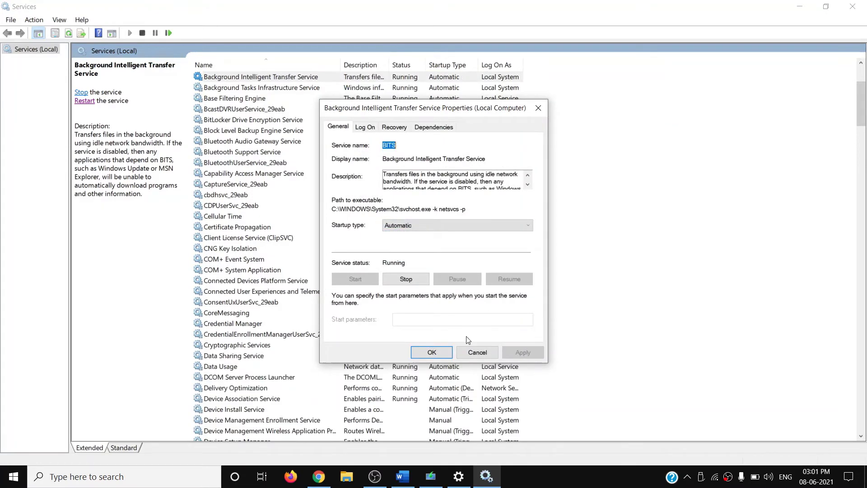
{"action": "left_click", "coordinate": [432, 352]}
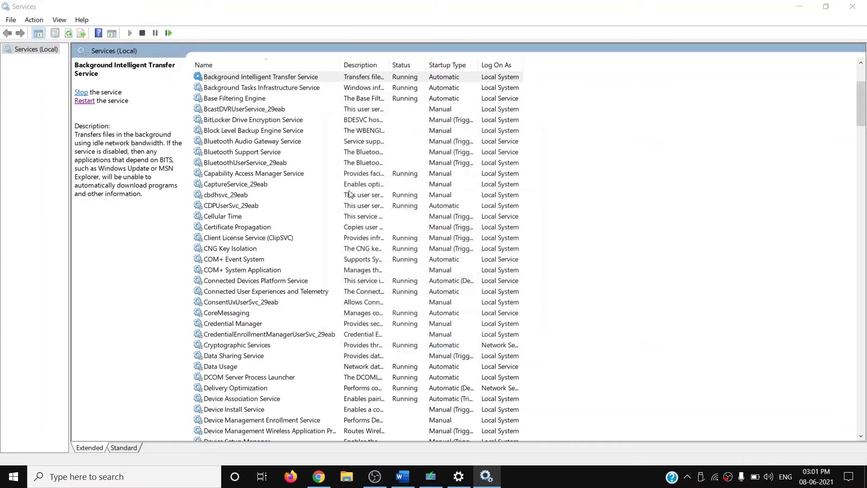
{"action": "left_click", "coordinate": [82, 100]}
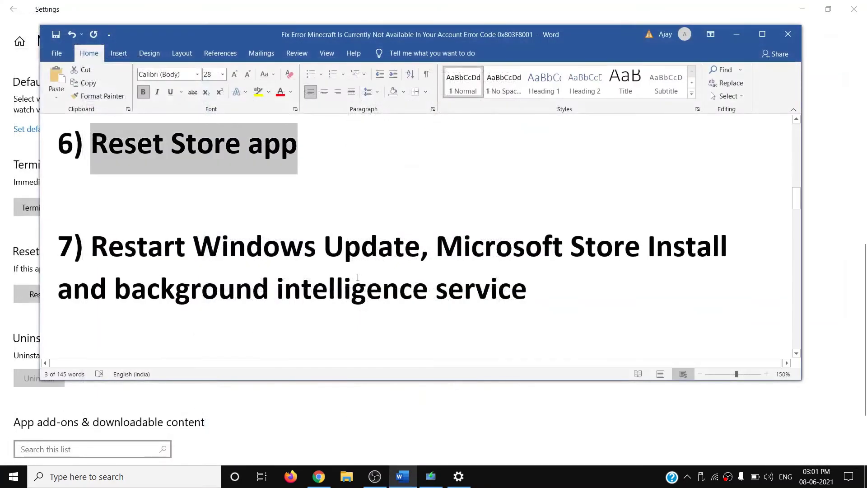
Copy the first Add-AppxPackage re-register command and paste it into an administrator PowerShell
{"action": "scroll", "coordinate": [356, 276], "scroll_direction": "down", "scroll_amount": 6}
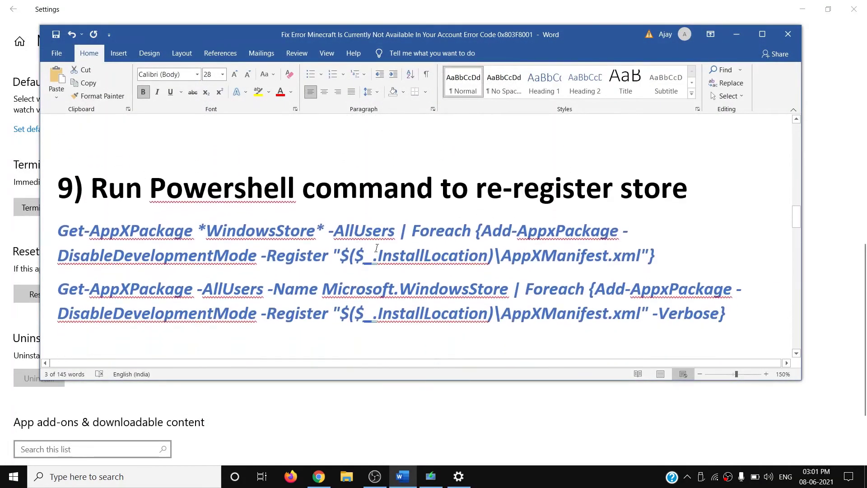
{"action": "scroll", "coordinate": [642, 222], "scroll_direction": "down", "scroll_amount": 1}
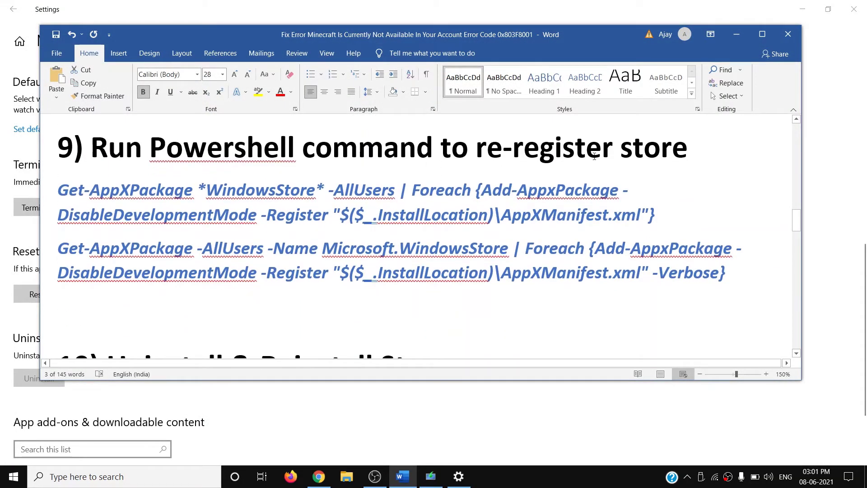
{"action": "left_click_drag", "start_coordinate": [664, 218], "coordinate": [58, 190]}
{"action": "right_click", "coordinate": [174, 234]}
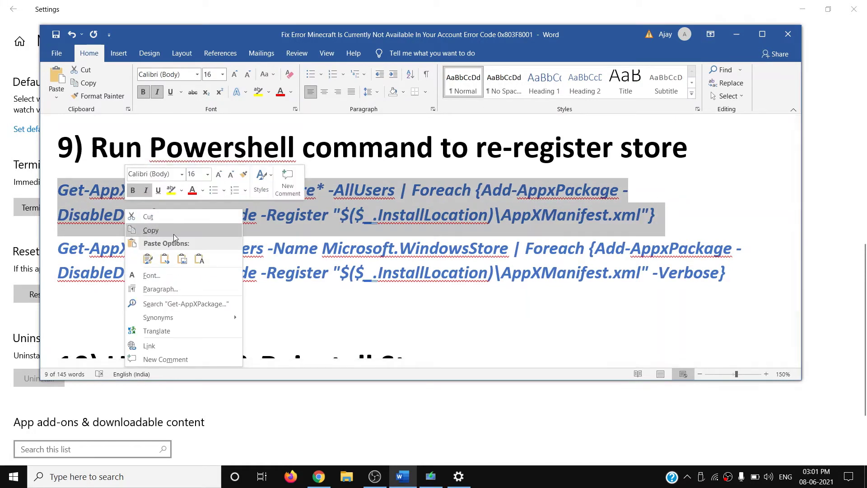
{"action": "key", "text": "c"}
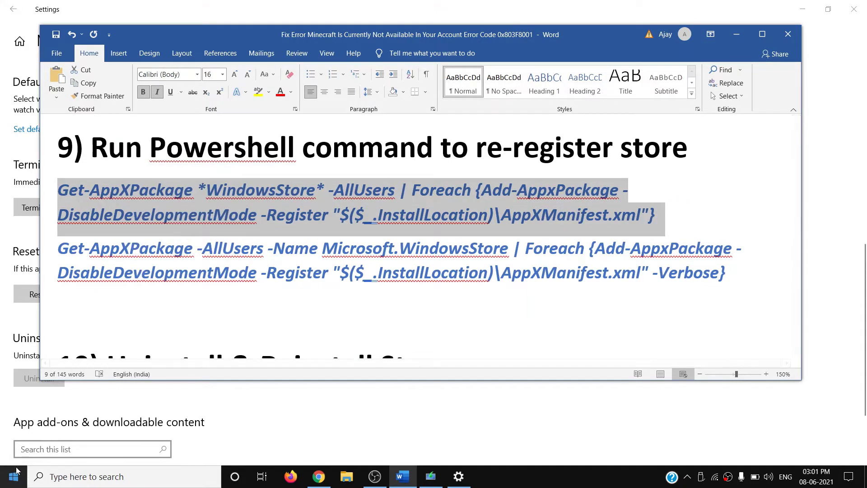
{"action": "right_click", "coordinate": [9, 479]}
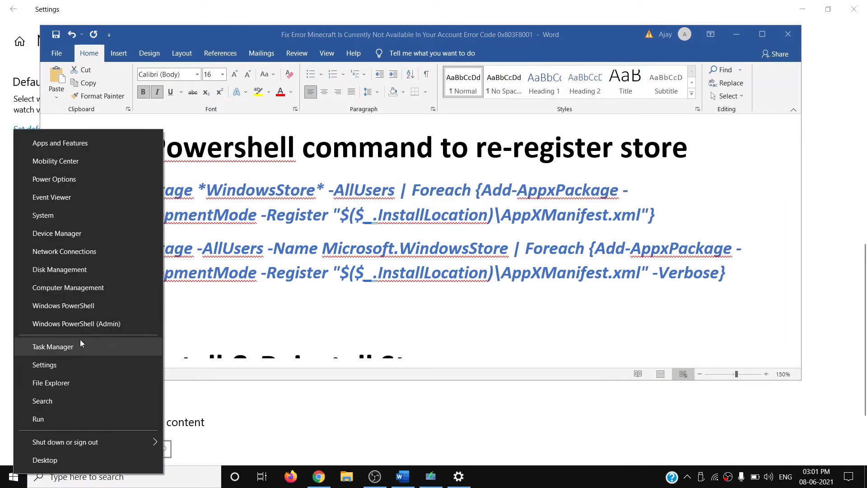
{"action": "left_click", "coordinate": [80, 324]}
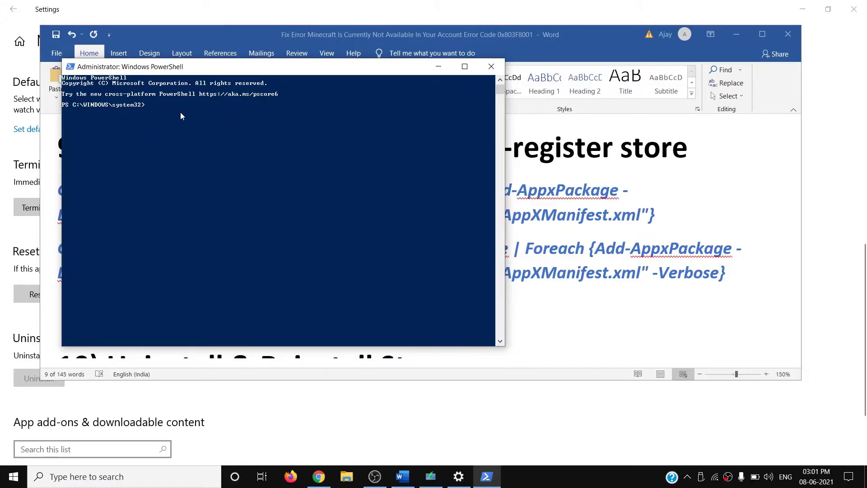
{"action": "right_click", "coordinate": [181, 116]}
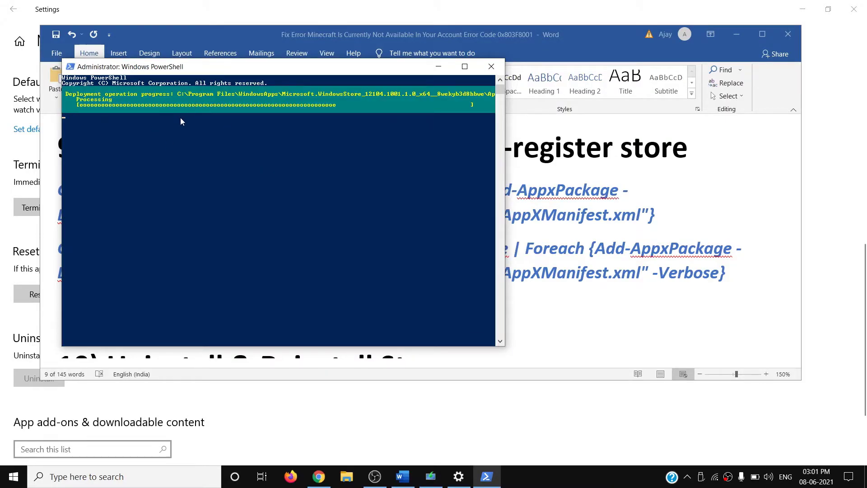
Copy and run the -Verbose re-register command, then close PowerShell
{"action": "left_click", "coordinate": [636, 272]}
{"action": "left_click_drag", "start_coordinate": [735, 273], "coordinate": [79, 248]}
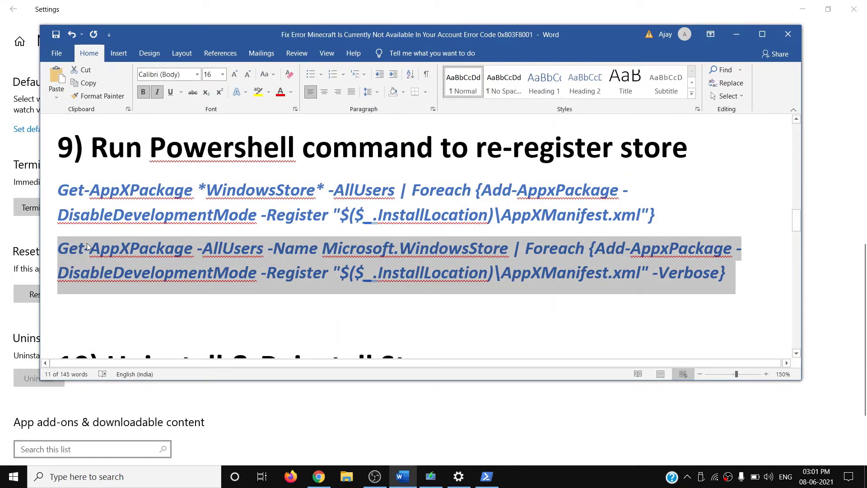
{"action": "key", "text": "ctrl+c"}
{"action": "key", "text": "alt+Tab"}
{"action": "right_click", "coordinate": [289, 238]}
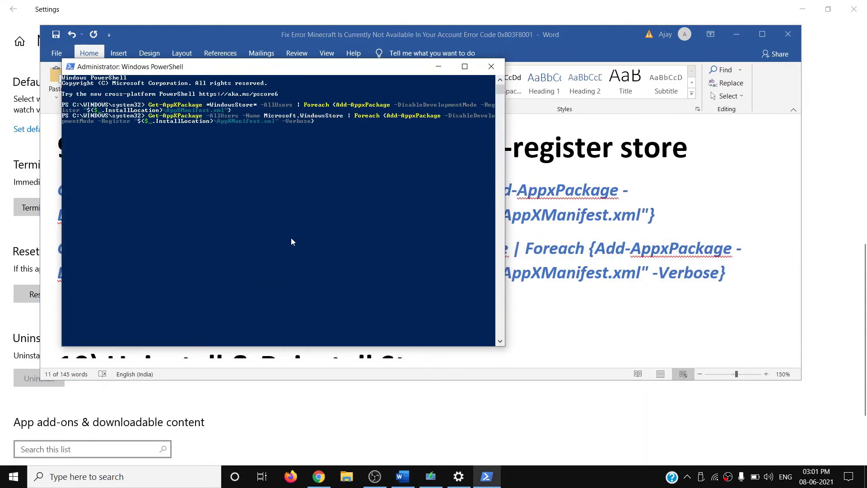
{"action": "key", "text": "Return"}
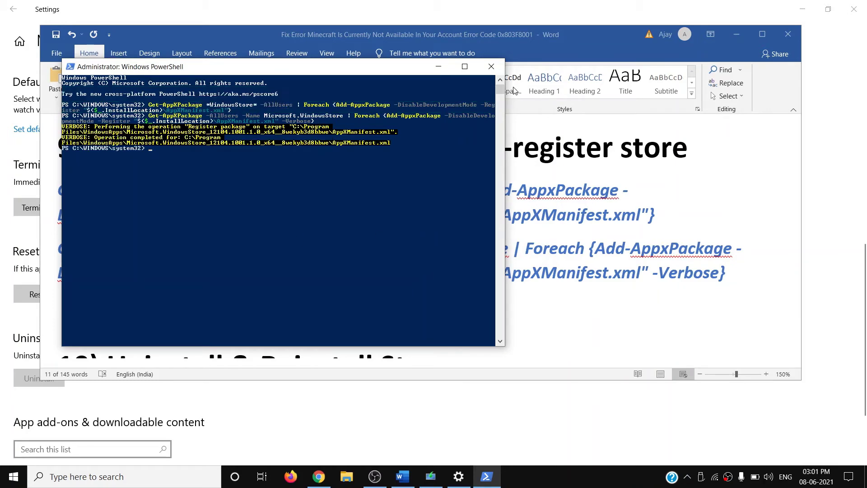
{"action": "left_click", "coordinate": [491, 67]}
{"action": "scroll", "coordinate": [447, 226], "scroll_direction": "down", "scroll_amount": 3}
{"action": "scroll", "coordinate": [447, 225], "scroll_direction": "down", "scroll_amount": 2}
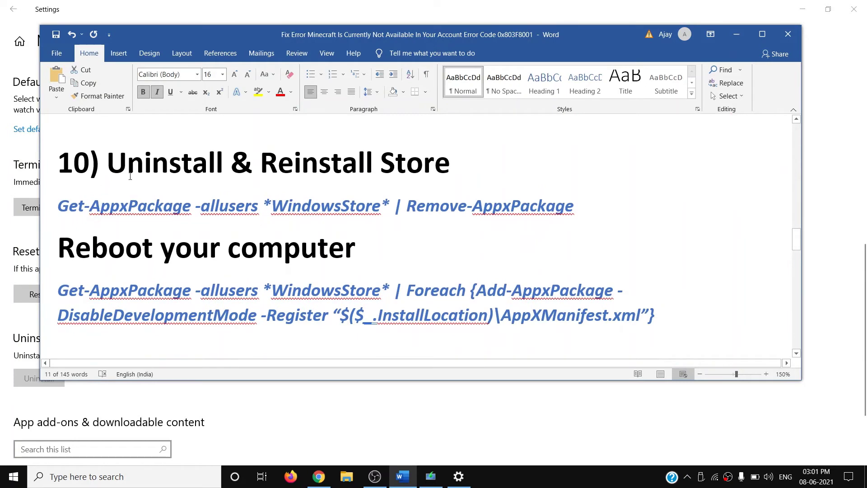
Run the Remove-AppxPackage Store command in an administrator PowerShell
{"action": "left_click_drag", "start_coordinate": [107, 161], "coordinate": [398, 176]}
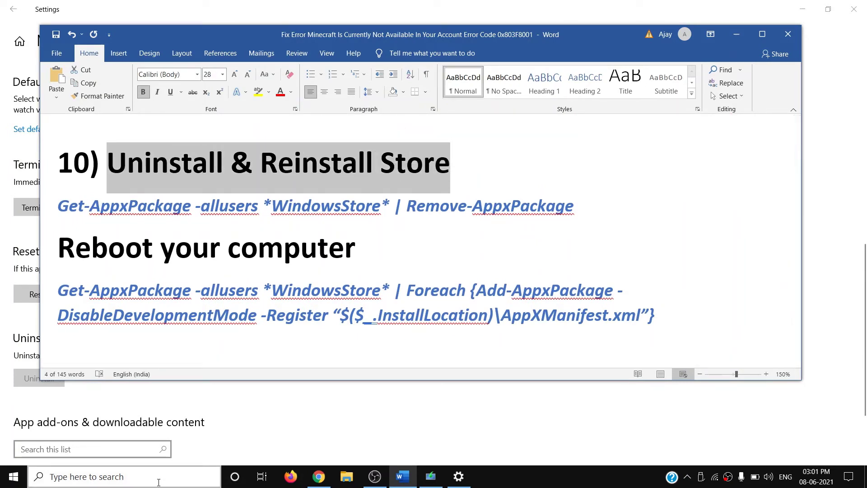
{"action": "right_click", "coordinate": [13, 477]}
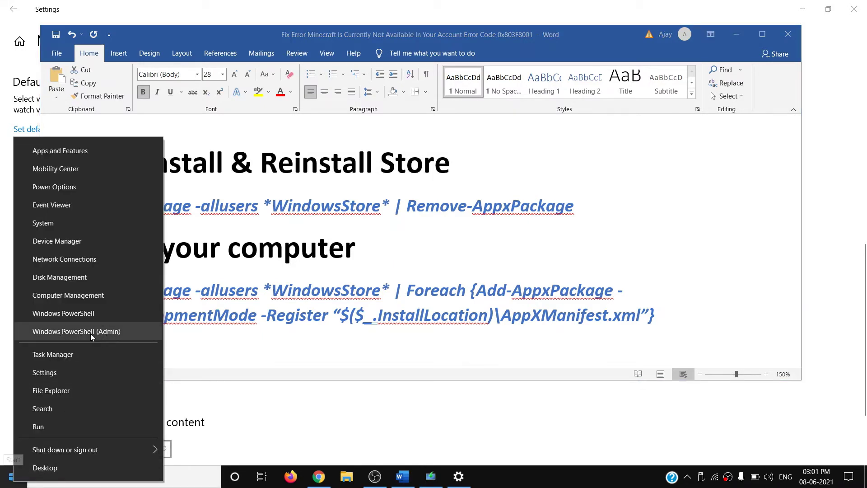
{"action": "left_click", "coordinate": [106, 332]}
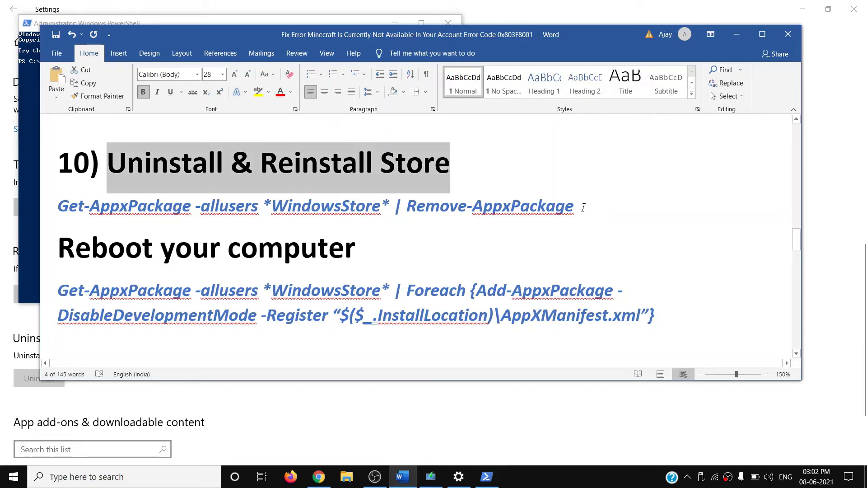
{"action": "left_click_drag", "start_coordinate": [583, 207], "coordinate": [72, 203]}
{"action": "key", "text": "ctrl+c"}
{"action": "key", "text": "alt+Tab"}
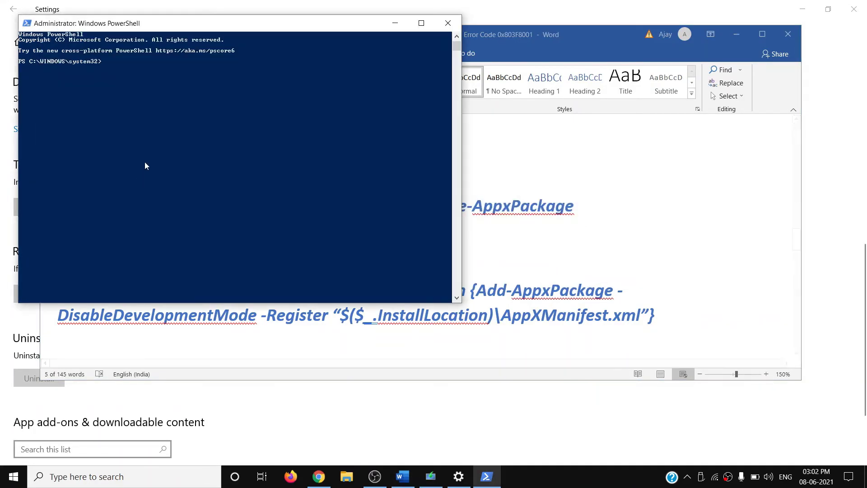
{"action": "key", "text": "ctrl+v"}
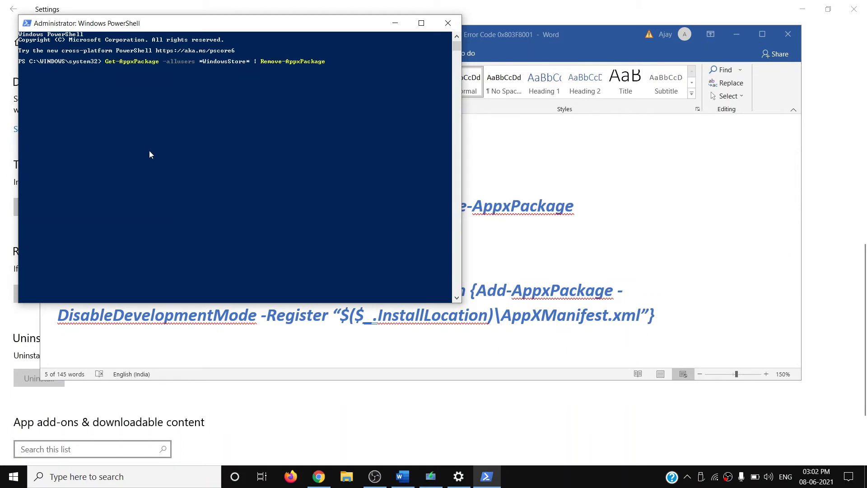
{"action": "key", "text": "Return"}
Search 'store' to confirm Microsoft Store no longer appears
{"action": "left_click_drag", "start_coordinate": [221, 28], "coordinate": [307, 81]}
{"action": "left_click", "coordinate": [128, 479]}
{"action": "type", "text": "store"}
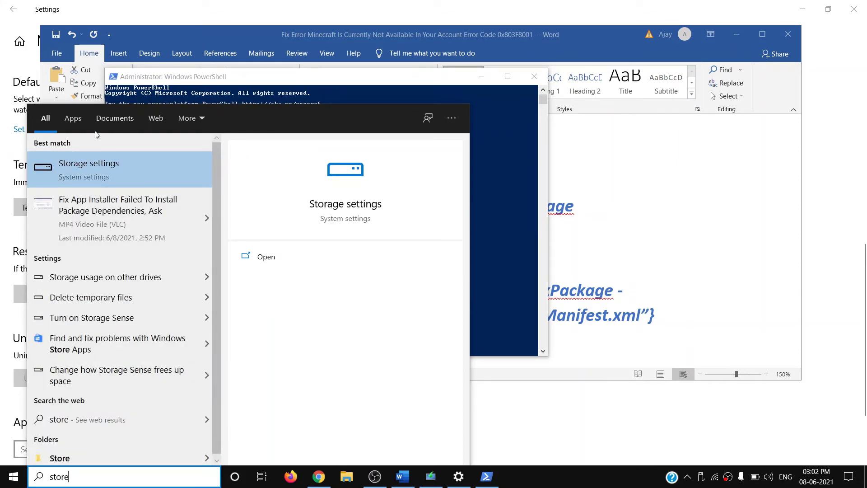
{"action": "left_click", "coordinate": [487, 167]}
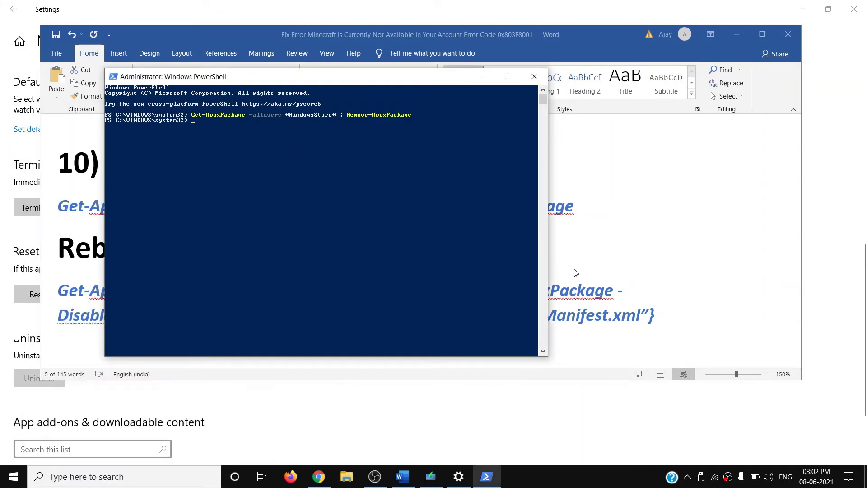
Mark the Reboot your computer step and check the Start menu restart options
{"action": "key", "text": "alt+Tab"}
{"action": "triple_click", "coordinate": [78, 258]}
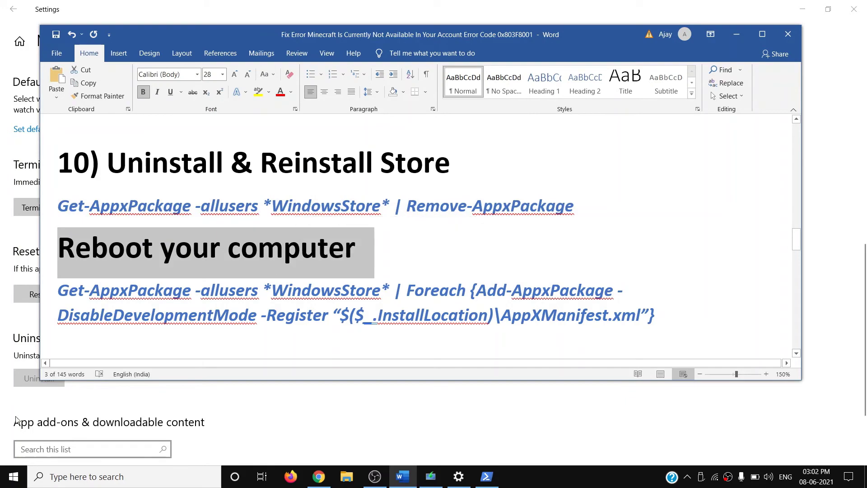
{"action": "left_click", "coordinate": [13, 477]}
{"action": "left_click", "coordinate": [14, 453]}
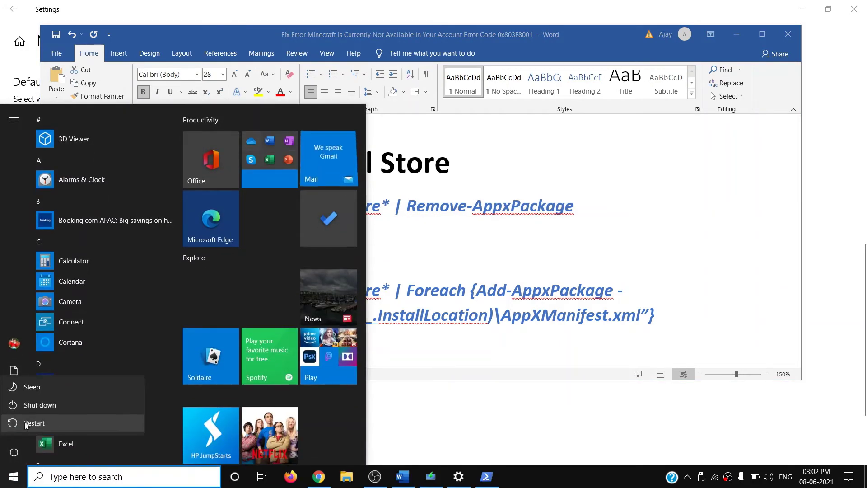
{"action": "key", "text": "Escape"}
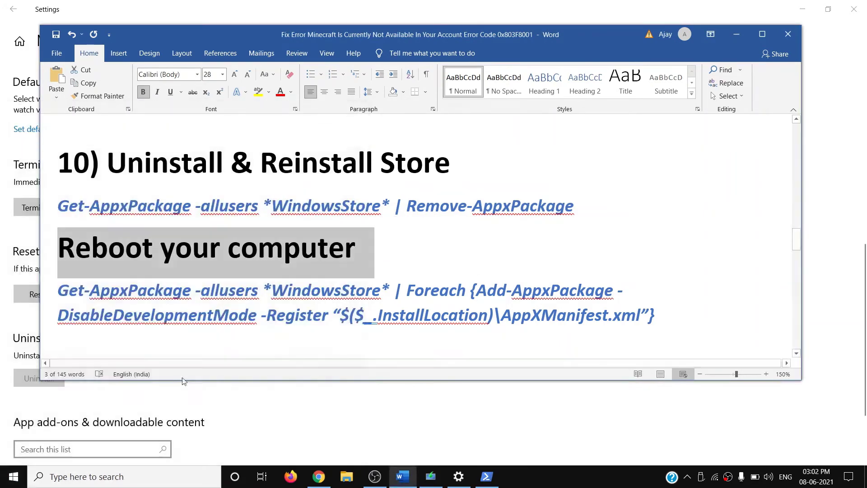
{"action": "right_click", "coordinate": [14, 477]}
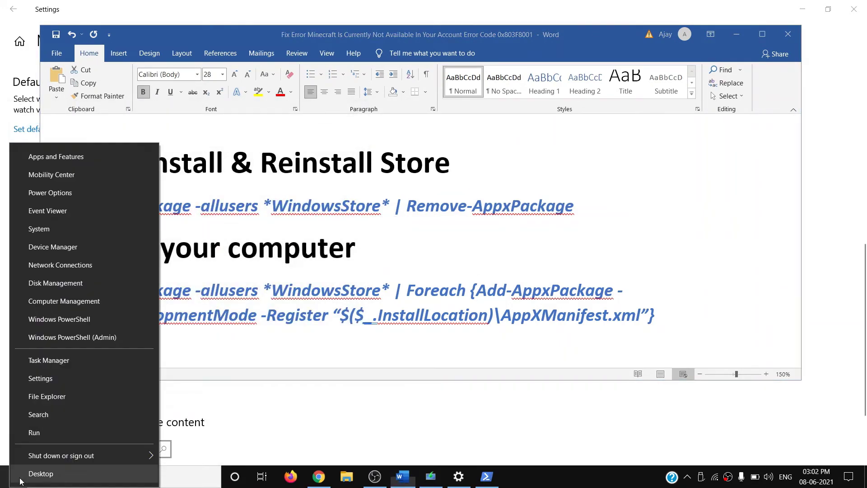
Run the Add-AppxPackage -Register reinstall command in a new administrator PowerShell
{"action": "left_click", "coordinate": [87, 338]}
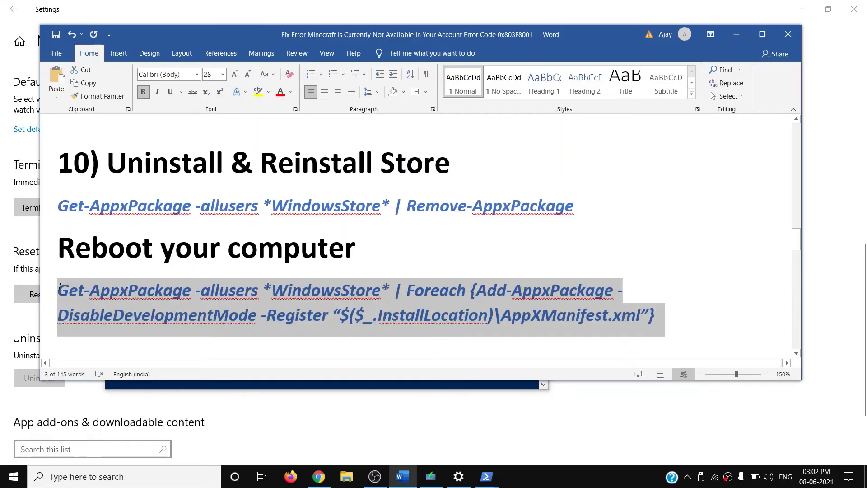
{"action": "key", "text": "alt+Tab"}
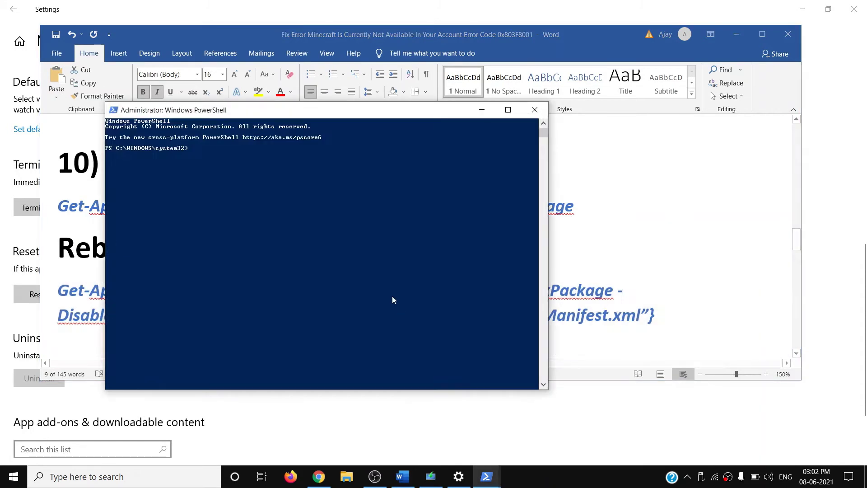
{"action": "right_click", "coordinate": [297, 284]}
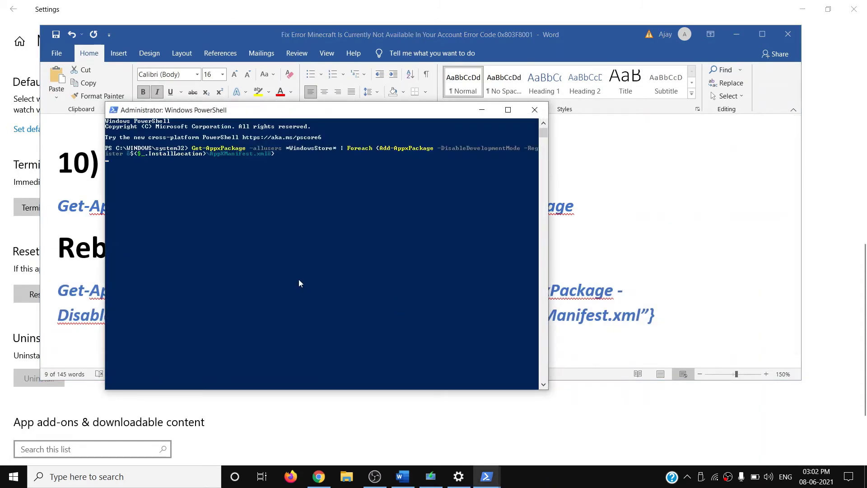
{"action": "key", "text": "Return"}
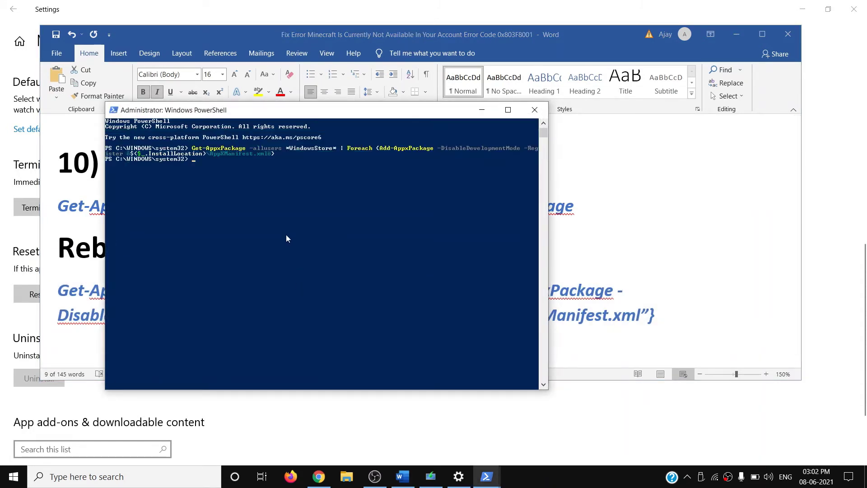
Search 'store' and launch Microsoft Store to confirm it opens
{"action": "left_click", "coordinate": [138, 470]}
{"action": "type", "text": "store"}
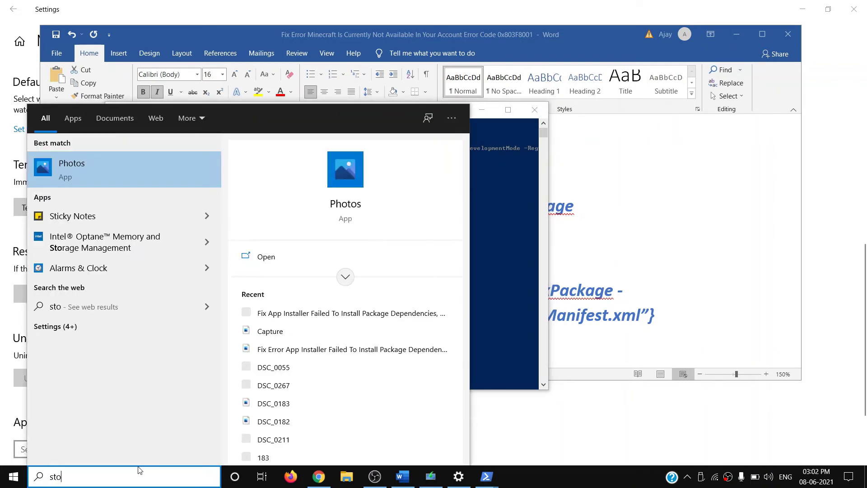
{"action": "key", "text": "BackSpace"}
{"action": "key", "text": "BackSpace"}
{"action": "key", "text": "BackSpace"}
{"action": "key", "text": "BackSpace"}
{"action": "key", "text": "BackSpace"}
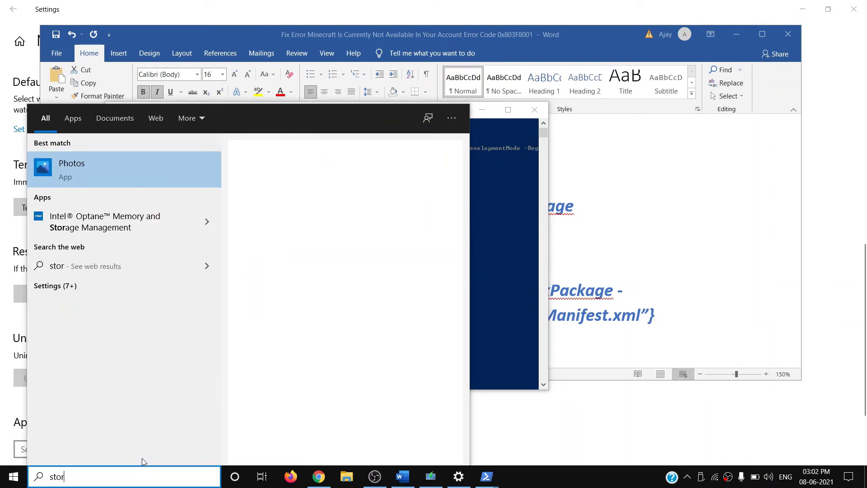
{"action": "type", "text": "store"}
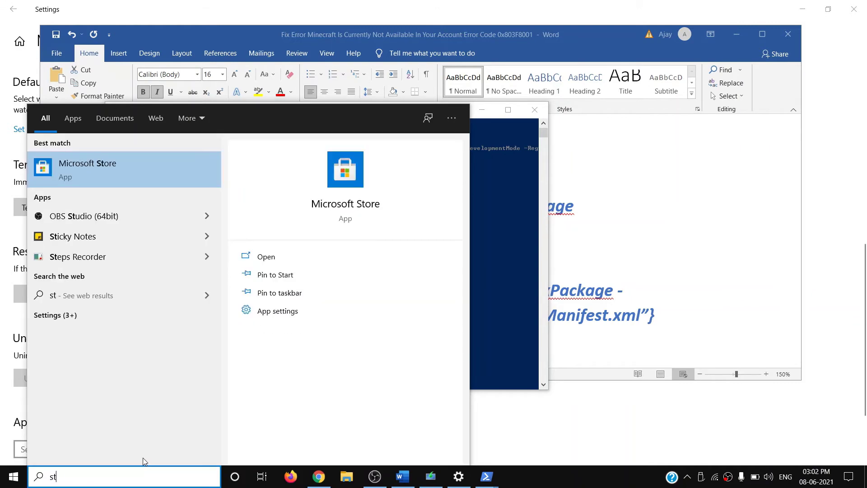
{"action": "left_click", "coordinate": [107, 170]}
{"action": "left_click", "coordinate": [685, 240]}
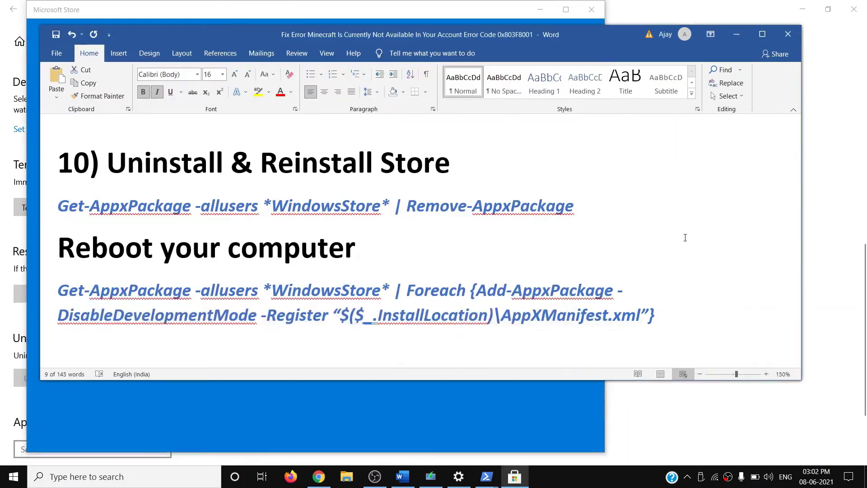
Open Command Prompt as administrator from a 'cmd' search
{"action": "scroll", "coordinate": [345, 221], "scroll_direction": "down", "scroll_amount": 3}
{"action": "scroll", "coordinate": [191, 231], "scroll_direction": "down", "scroll_amount": 1}
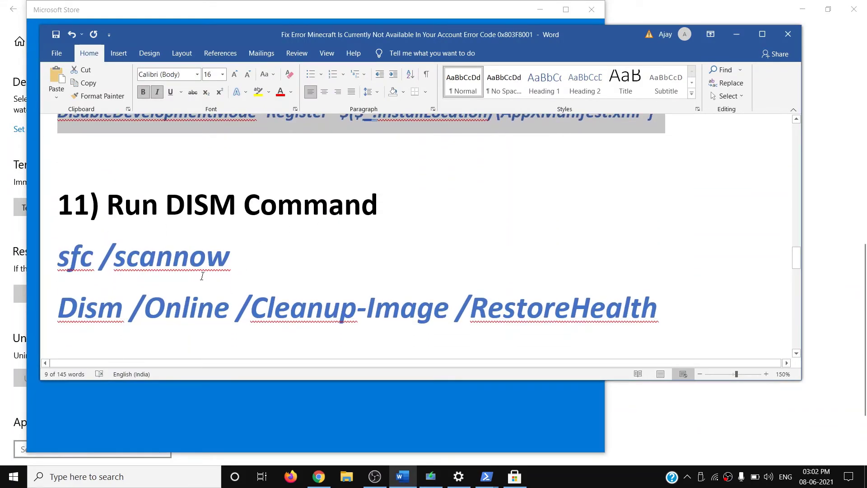
{"action": "left_click", "coordinate": [119, 478]}
{"action": "type", "text": "cmd"}
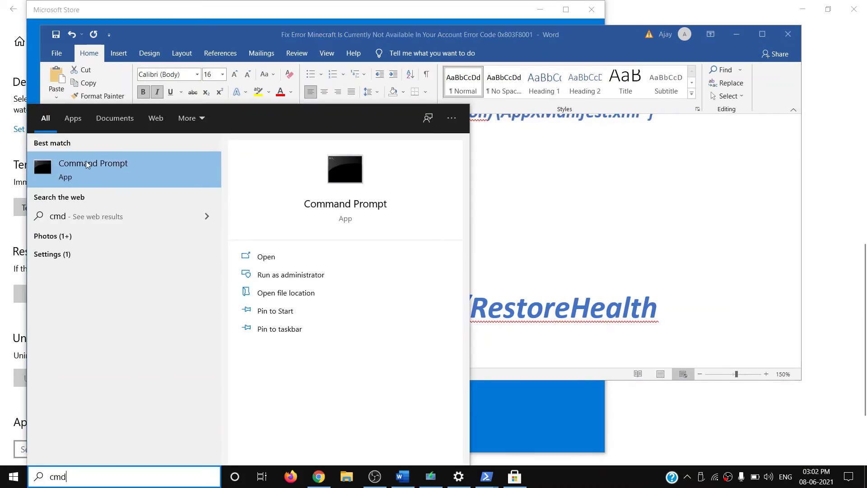
{"action": "right_click", "coordinate": [95, 172]}
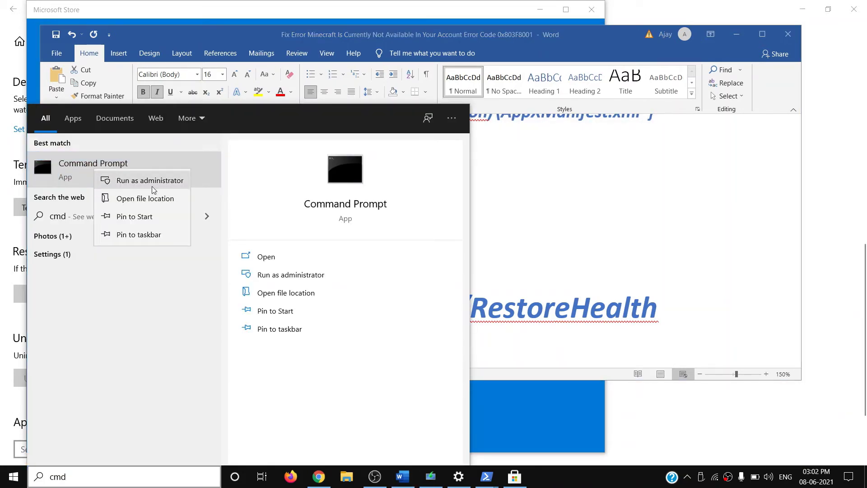
{"action": "left_click", "coordinate": [153, 187]}
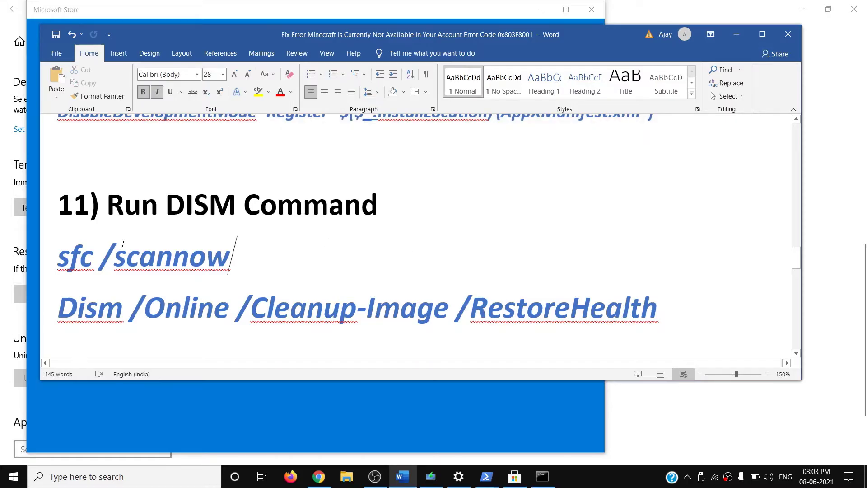
Copy sfc /scannow from the notes and run it, reaching the verification phase
{"action": "triple_click", "coordinate": [123, 244]}
{"action": "key", "text": "ctrl+c"}
{"action": "left_click", "coordinate": [542, 477]}
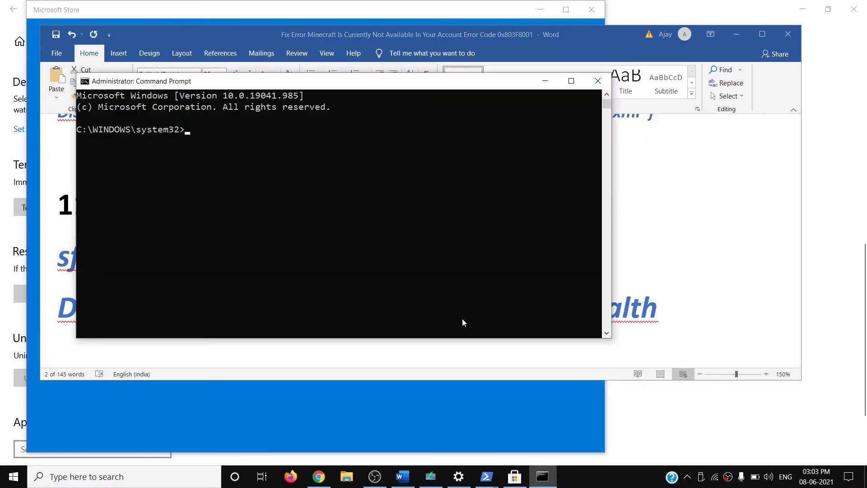
{"action": "right_click", "coordinate": [379, 229]}
{"action": "key", "text": "Return"}
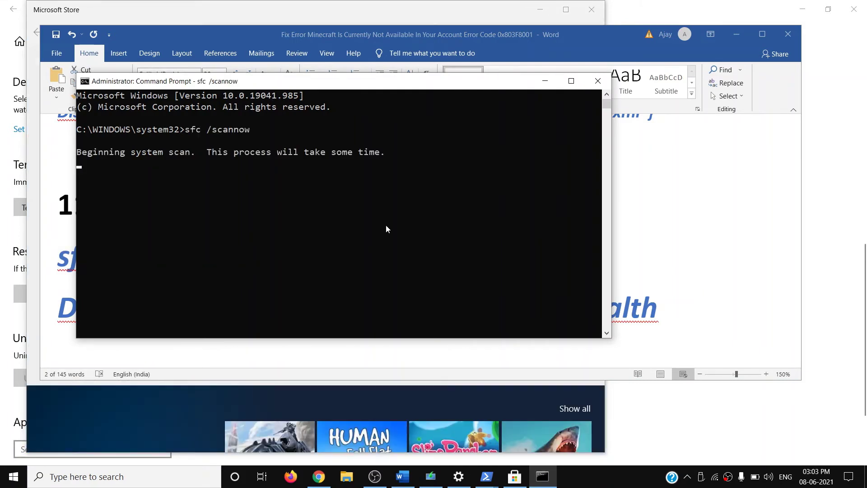
{"action": "left_click_drag", "start_coordinate": [146, 190], "coordinate": [166, 190]}
Copy the Dism /Online /Cleanup-Image /RestoreHealth line from the Word notes
{"action": "left_click", "coordinate": [700, 317]}
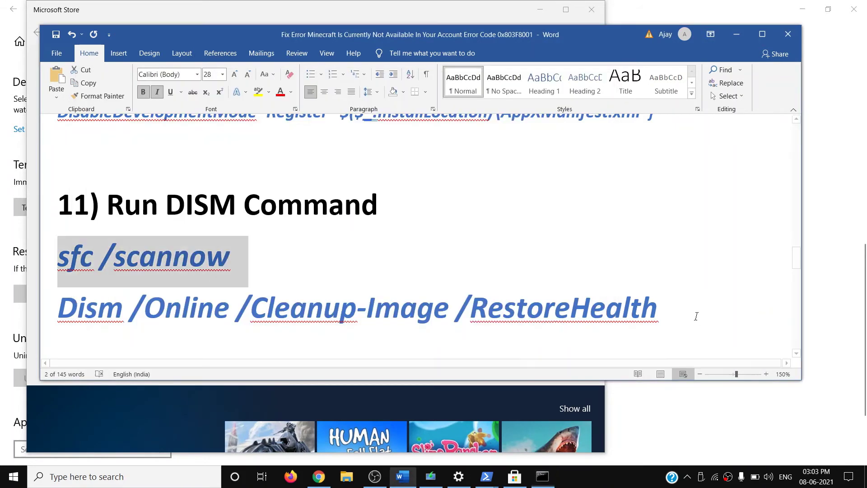
{"action": "left_click_drag", "start_coordinate": [695, 314], "coordinate": [86, 312]}
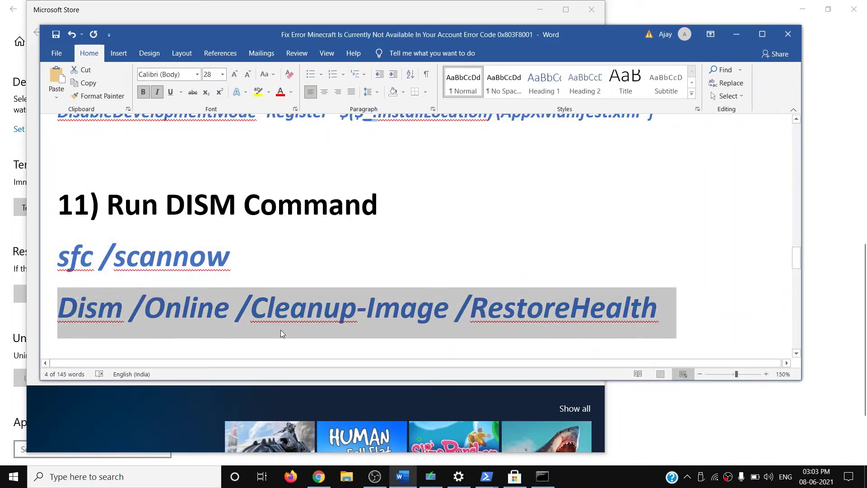
{"action": "key", "text": "alt+Tab"}
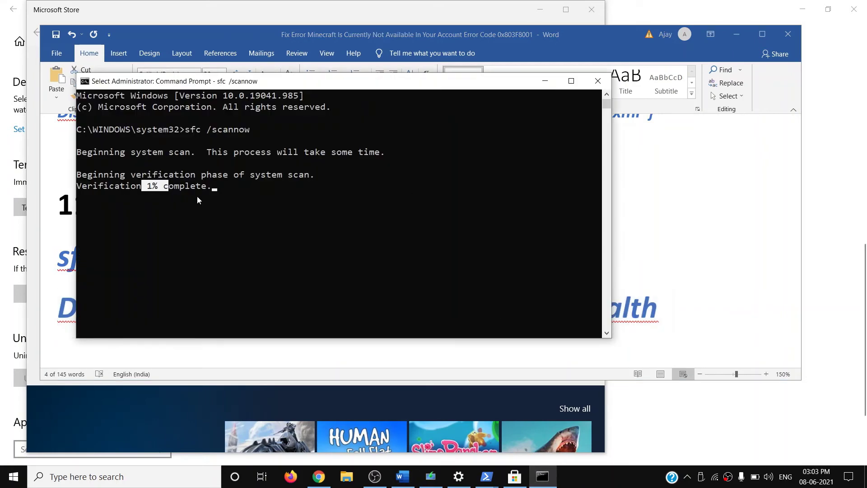
{"action": "key", "text": "alt+Tab"}
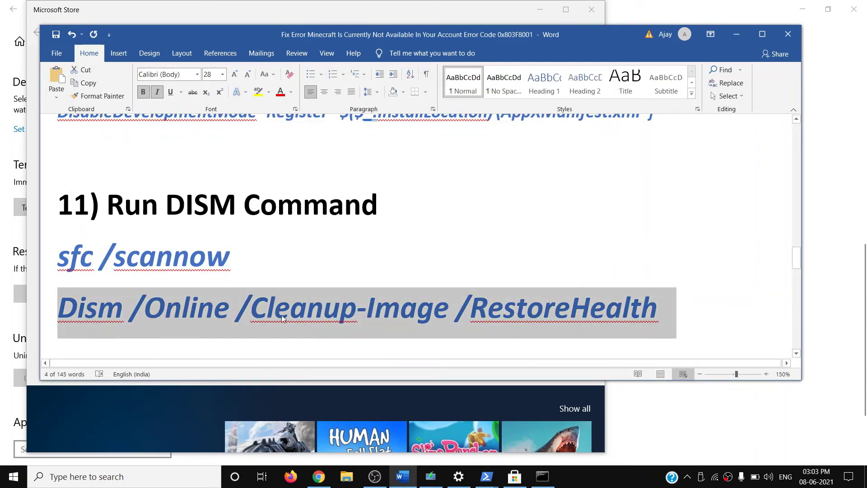
{"action": "key", "text": "ctrl+c"}
Open Internet Properties by searching inetcpl.cpl from the step 12 heading
{"action": "scroll", "coordinate": [372, 267], "scroll_direction": "down", "scroll_amount": 4}
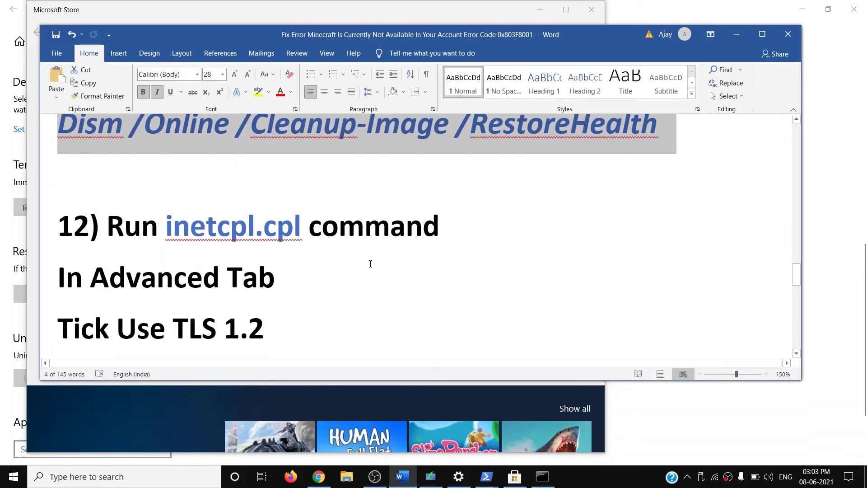
{"action": "left_click_drag", "start_coordinate": [169, 210], "coordinate": [307, 212]}
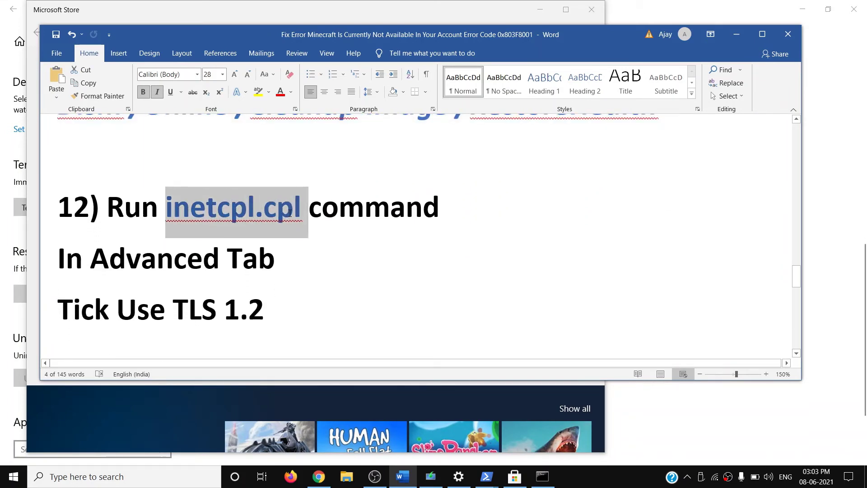
{"action": "left_click", "coordinate": [108, 482]}
{"action": "key", "text": "ctrl+v"}
{"action": "left_click", "coordinate": [54, 469]}
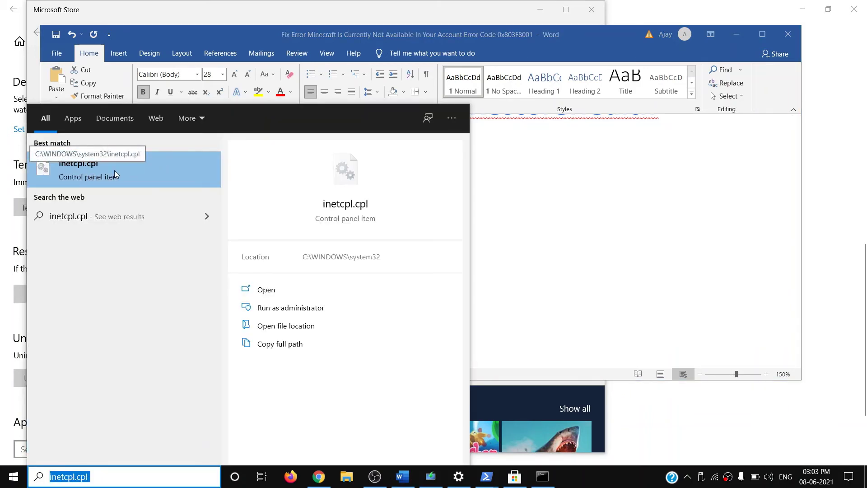
{"action": "left_click", "coordinate": [89, 176]}
Tick Use TLS 1.2 under Advanced settings, apply and close
{"action": "left_click", "coordinate": [268, 101]}
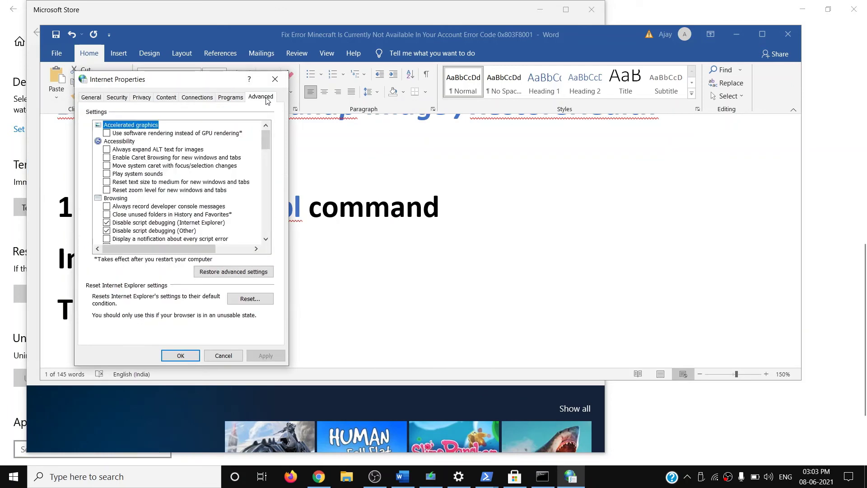
{"action": "scroll", "coordinate": [184, 221], "scroll_direction": "down", "scroll_amount": 10}
{"action": "scroll", "coordinate": [185, 221], "scroll_direction": "down", "scroll_amount": 3}
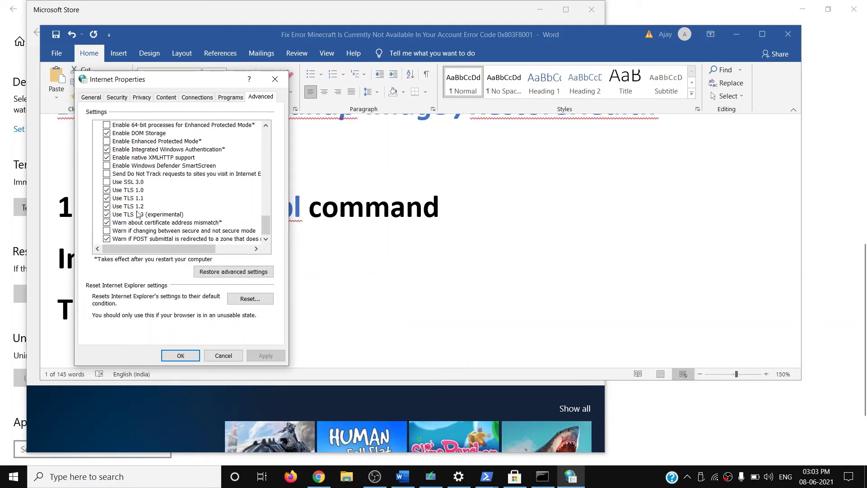
{"action": "left_click", "coordinate": [109, 200]}
{"action": "left_click", "coordinate": [107, 206]}
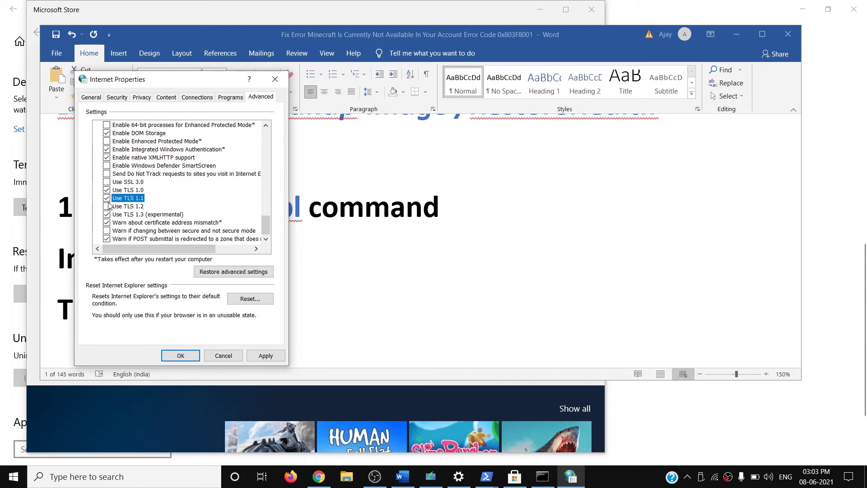
{"action": "left_click", "coordinate": [107, 207]}
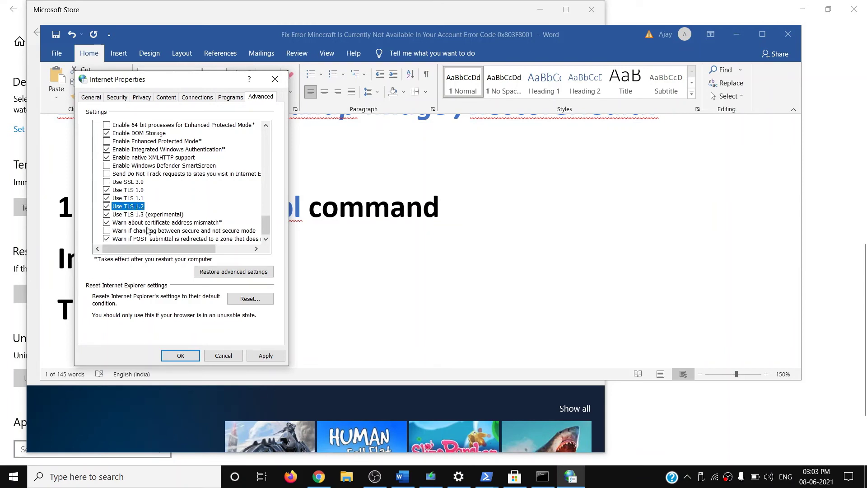
{"action": "left_click", "coordinate": [265, 356]}
{"action": "left_click", "coordinate": [181, 356]}
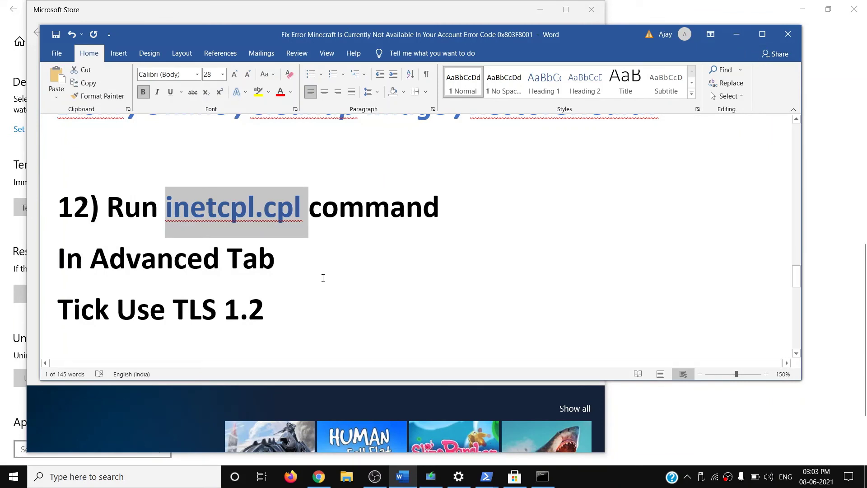
Select step 13's Windows 10 download URL and scroll Chrome's page to Create Windows 10 installation media
{"action": "scroll", "coordinate": [322, 274], "scroll_direction": "down", "scroll_amount": 2}
{"action": "scroll", "coordinate": [324, 272], "scroll_direction": "down", "scroll_amount": 3}
{"action": "left_click_drag", "start_coordinate": [108, 208], "coordinate": [708, 217]}
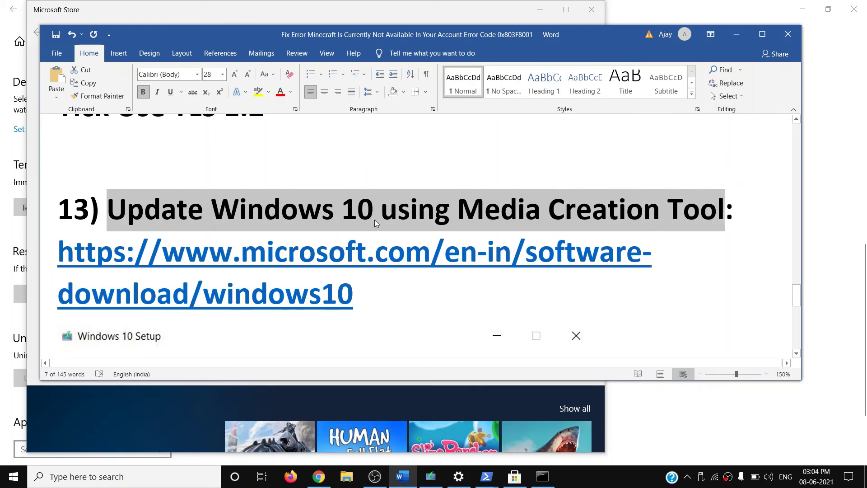
{"action": "left_click_drag", "start_coordinate": [383, 297], "coordinate": [57, 260]}
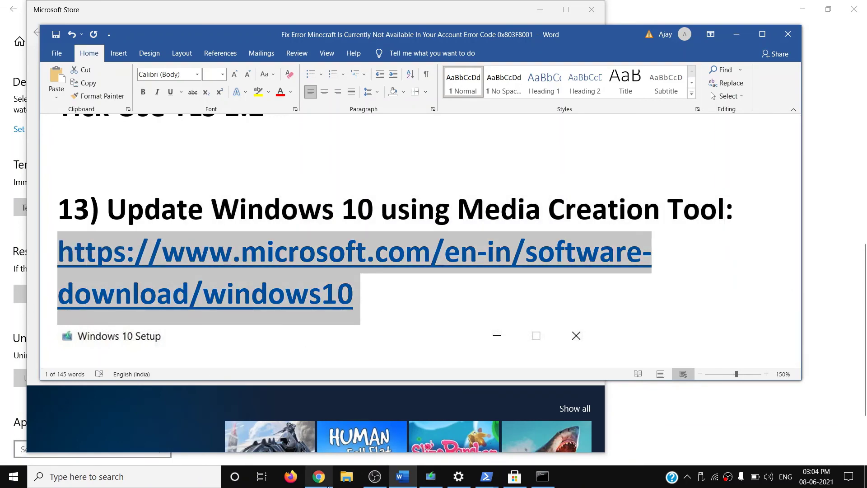
{"action": "left_click", "coordinate": [319, 477]}
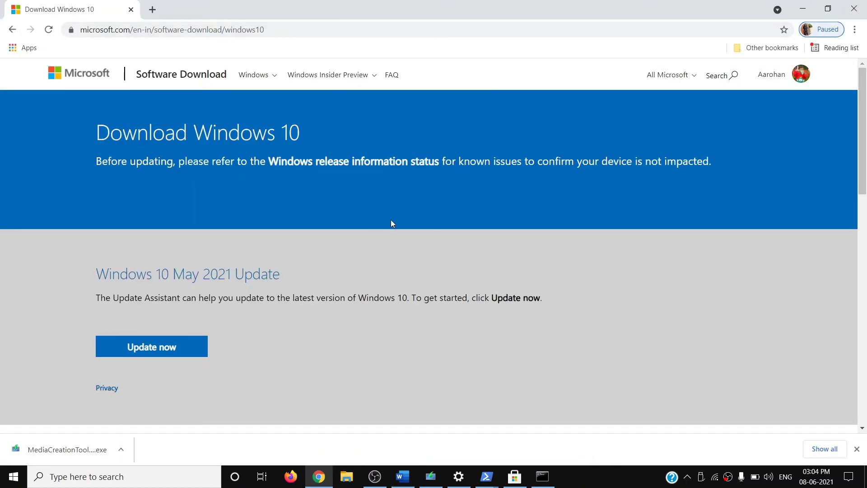
{"action": "scroll", "coordinate": [390, 202], "scroll_direction": "down", "scroll_amount": 5}
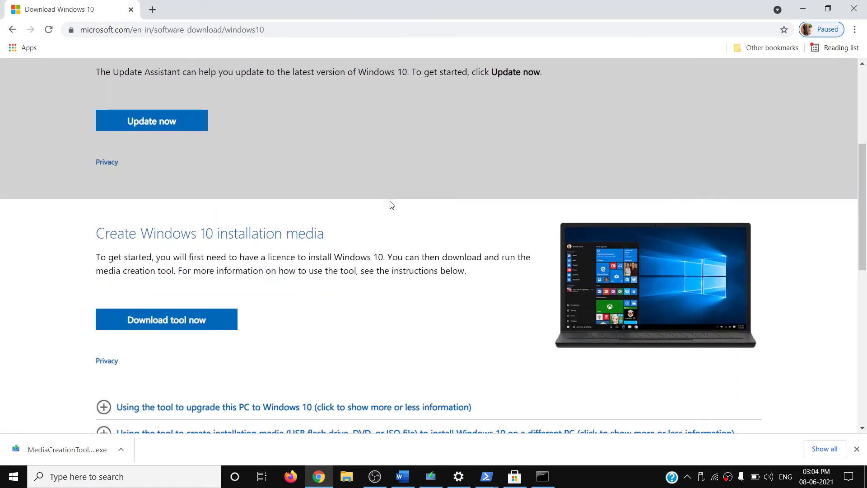
{"action": "left_click_drag", "start_coordinate": [95, 271], "coordinate": [191, 276]}
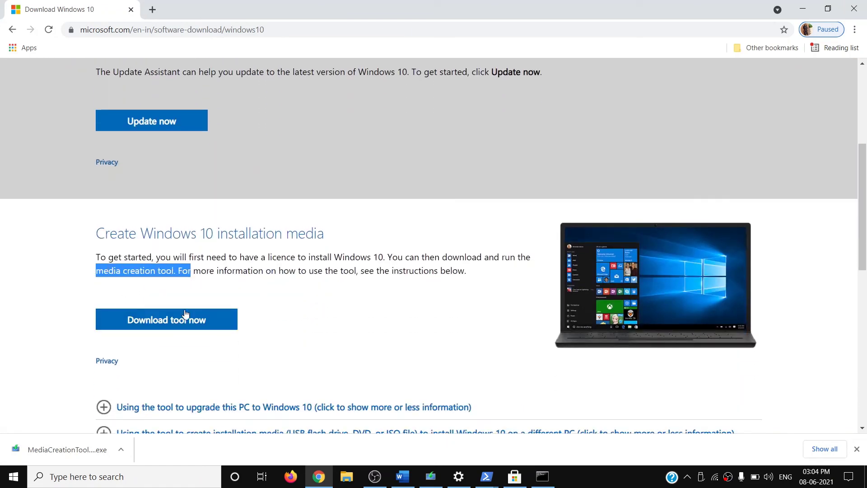
Run MediaCreationTool, accept the license and start Upgrade this PC now
{"action": "left_click", "coordinate": [52, 451]}
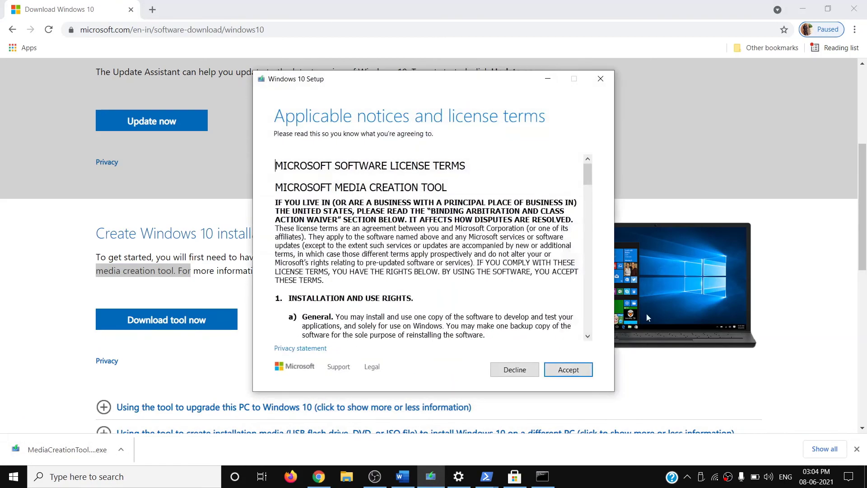
{"action": "left_click", "coordinate": [578, 375]}
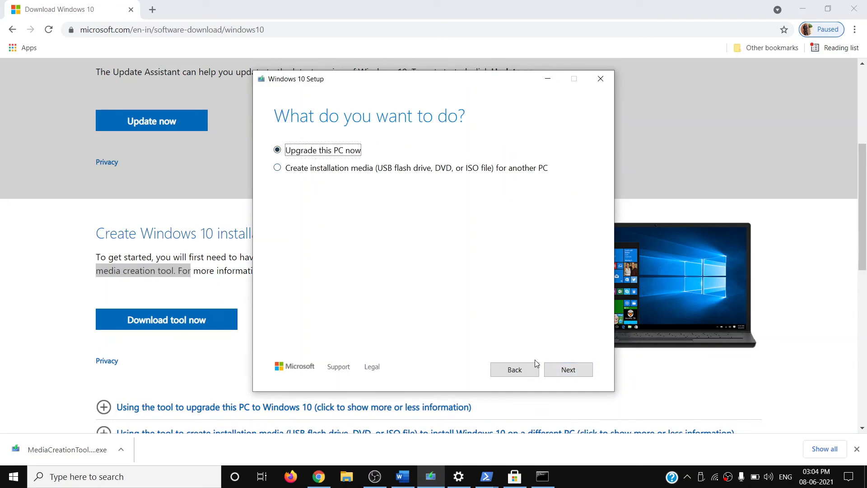
{"action": "left_click", "coordinate": [565, 370]}
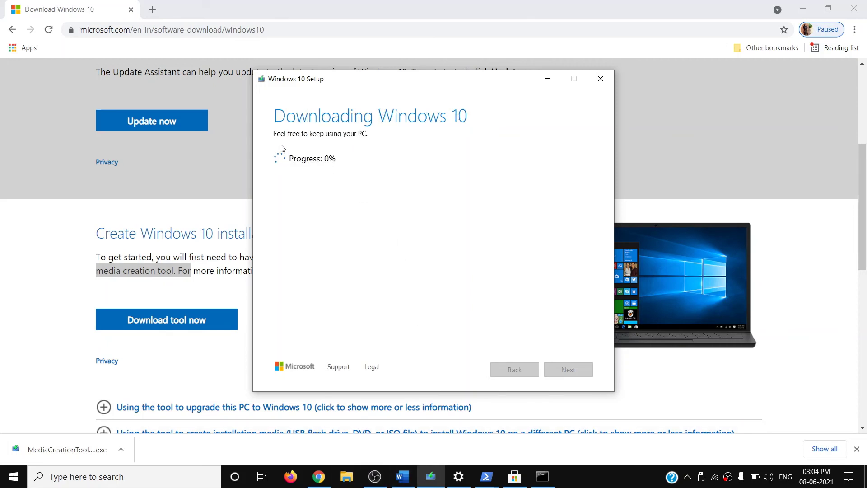
{"action": "key", "text": "alt+Tab"}
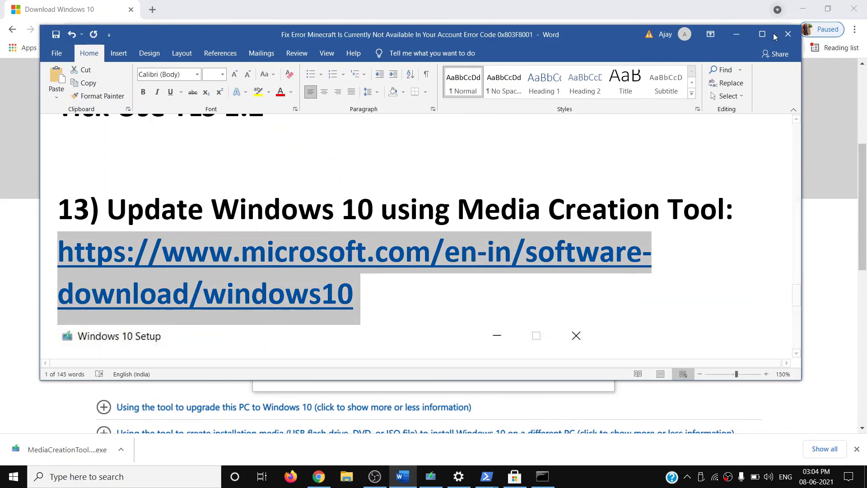
{"action": "scroll", "coordinate": [310, 341], "scroll_direction": "down", "scroll_amount": 3}
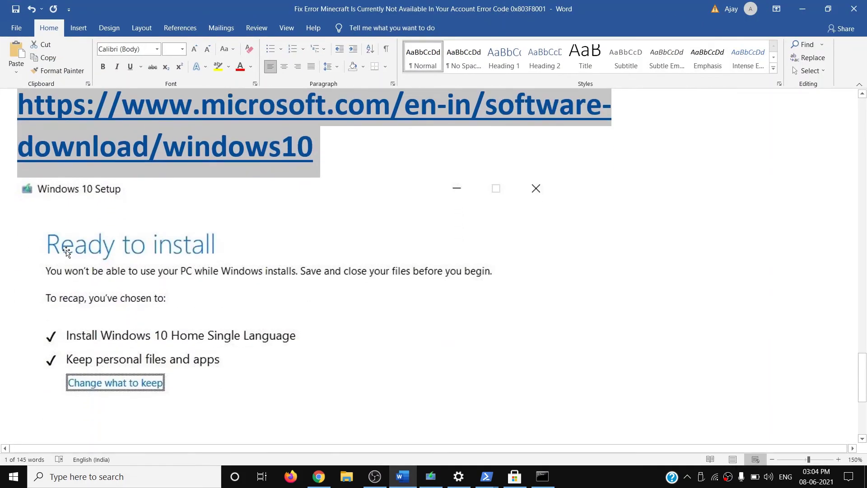
{"action": "scroll", "coordinate": [144, 328], "scroll_direction": "down", "scroll_amount": 3}
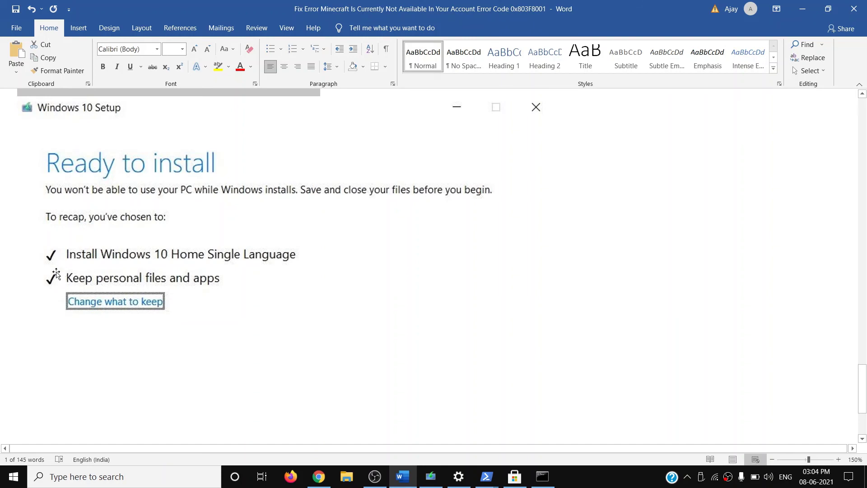
{"action": "scroll", "coordinate": [311, 293], "scroll_direction": "down", "scroll_amount": 3}
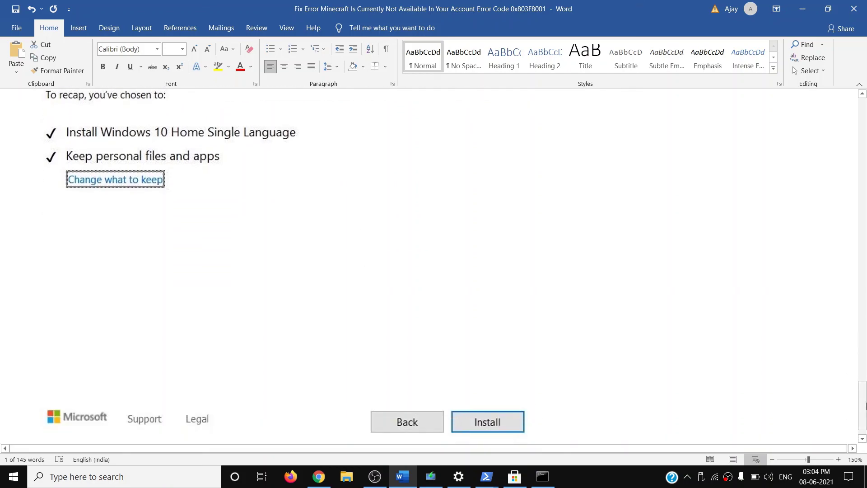
{"action": "left_click_drag", "start_coordinate": [858, 400], "coordinate": [866, 120]}
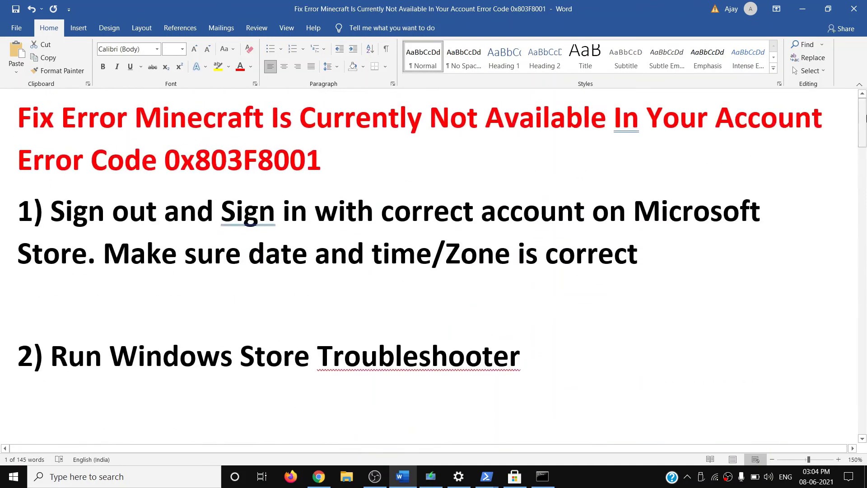